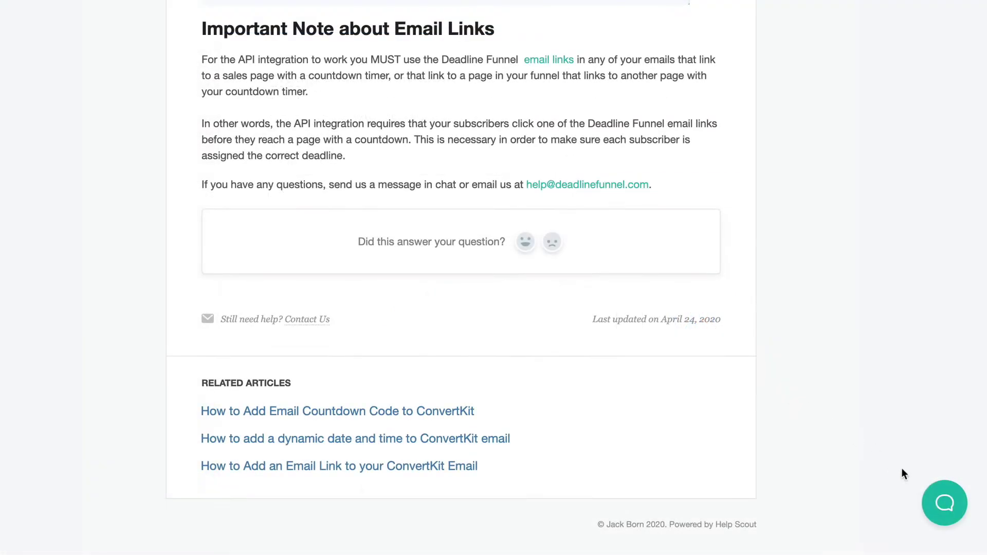
# - Dismiss the Help Scout support beacon and its email form to reveal the empty campaign form
pyautogui.click(940, 510)
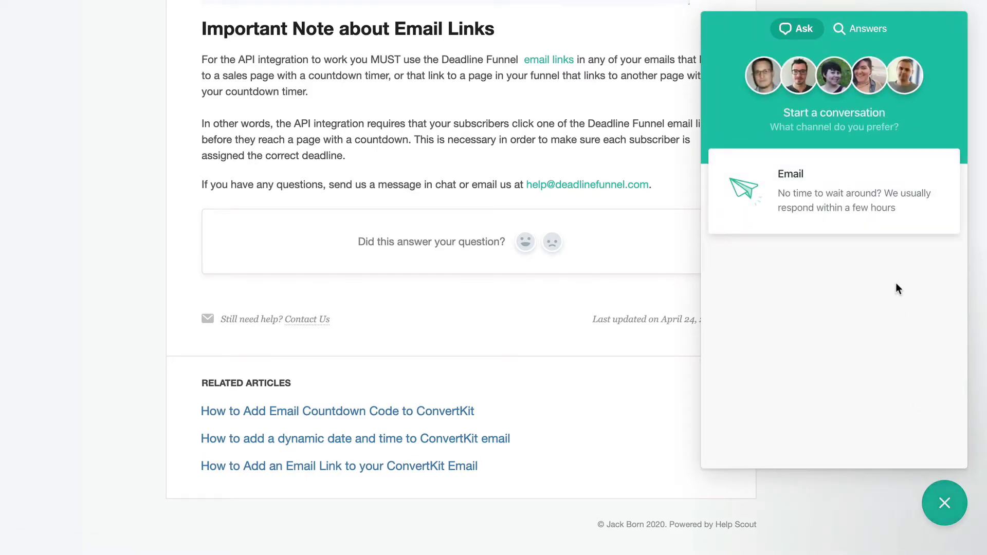
pyautogui.click(887, 216)
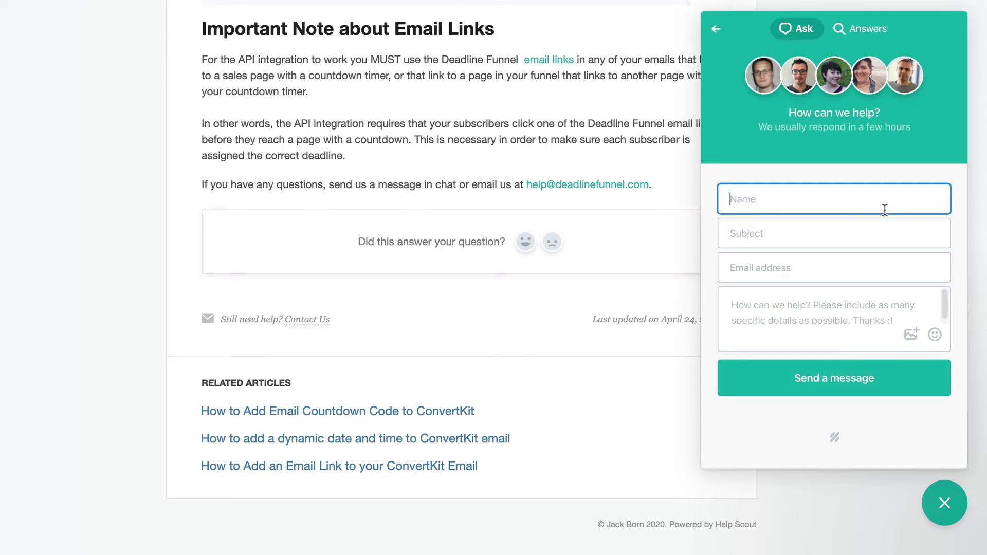
pyautogui.click(716, 29)
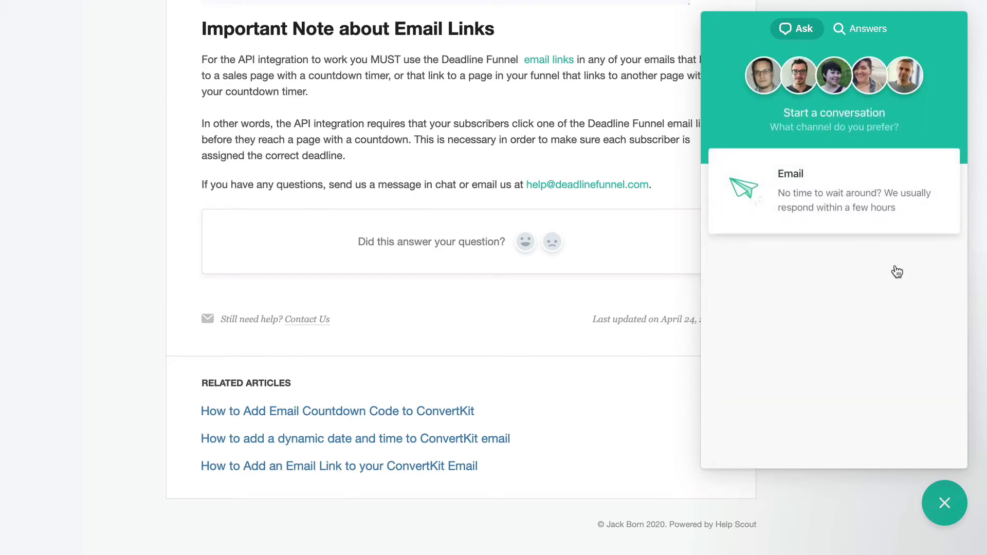
pyautogui.click(944, 503)
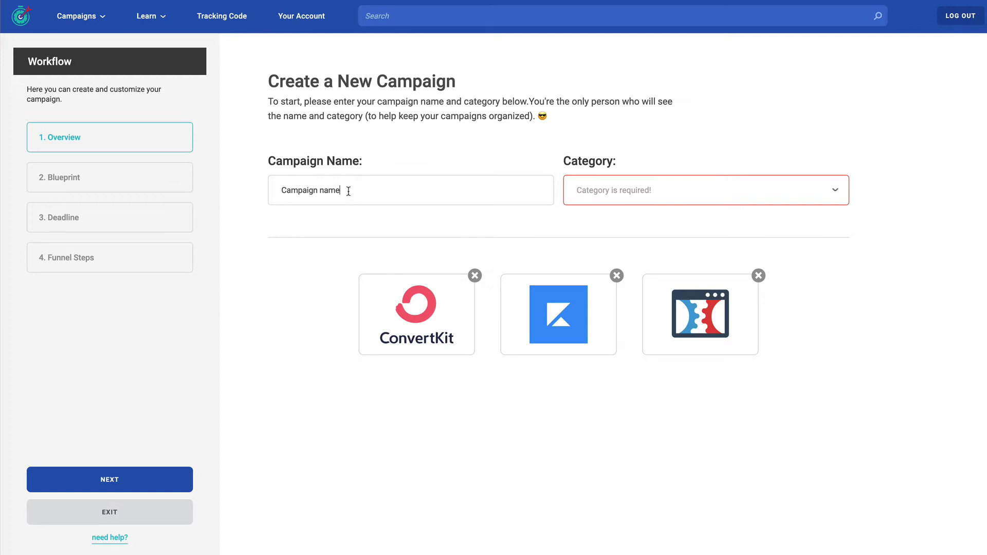
# - Replace the placeholder campaign name with '7 Day Evergreen'
pyautogui.moveTo(348, 194); pyautogui.dragTo(274, 193)
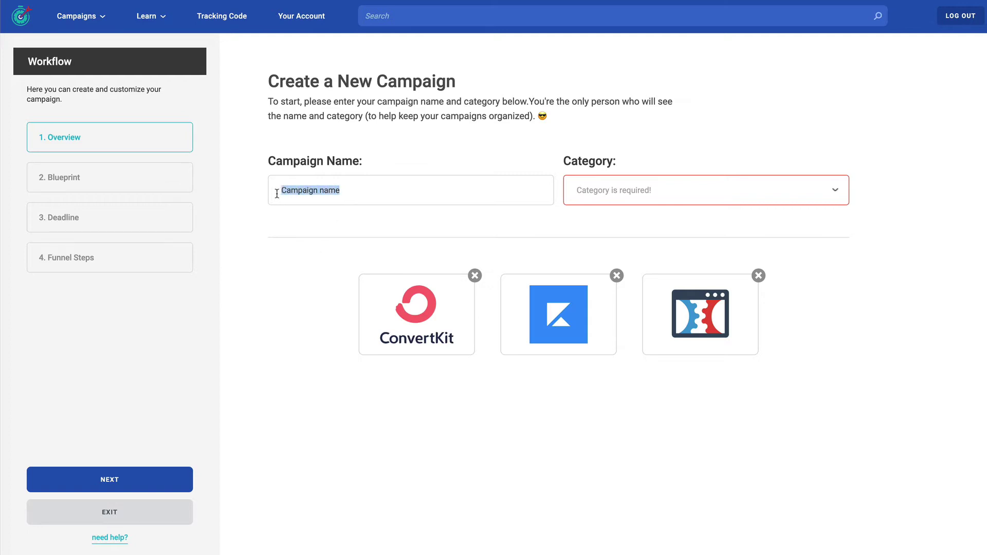
pyautogui.write('7 Day Ev')
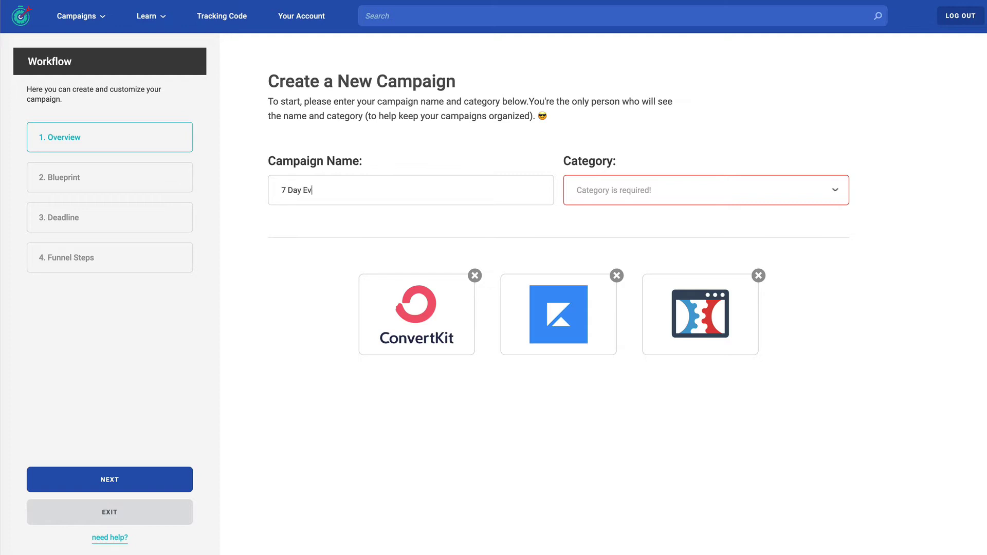
pyautogui.write('ergreen')
# - Create the new category 'Product Category Demo' and assign it to the campaign
pyautogui.click(636, 198)
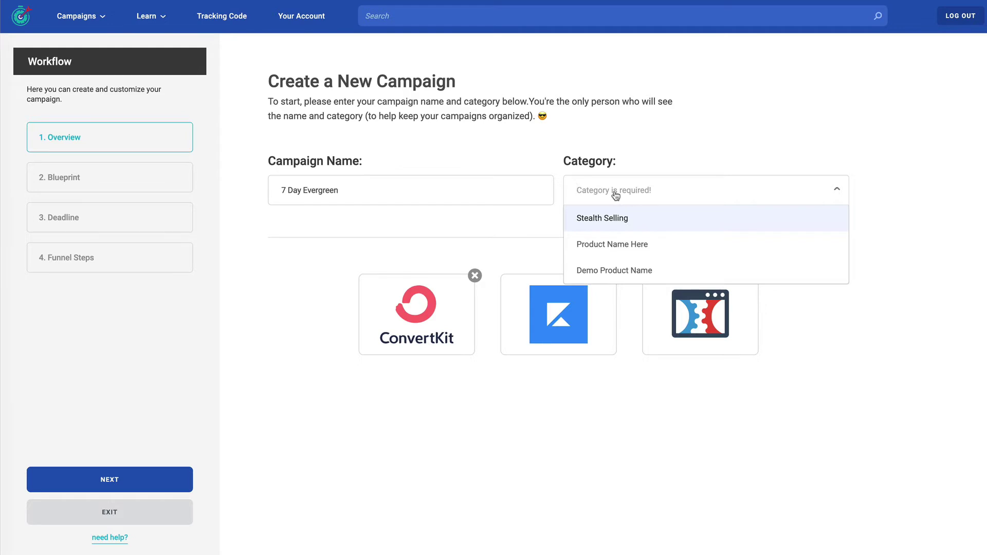
pyautogui.write('Pr')
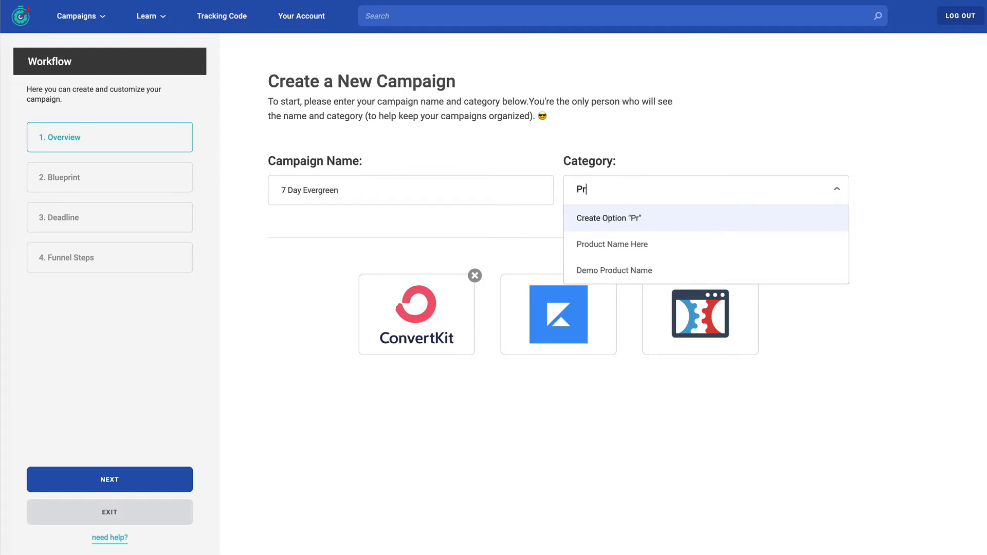
pyautogui.write('oduct Category Demo')
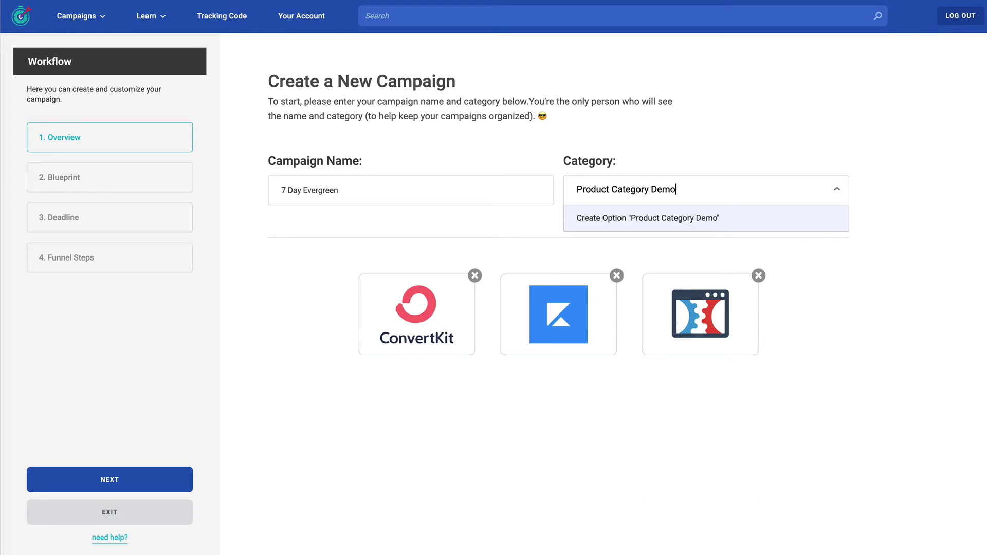
pyautogui.press('Return')
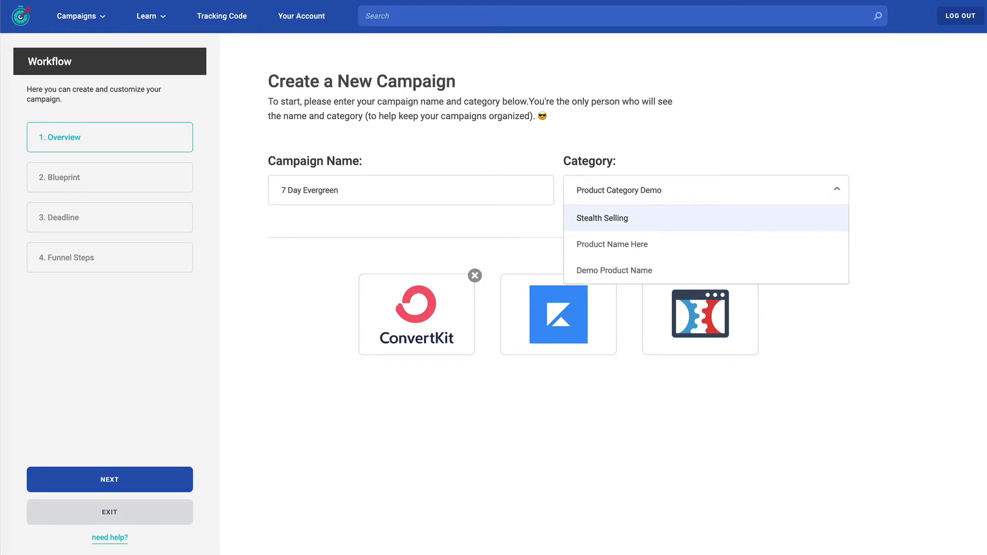
pyautogui.click(639, 295)
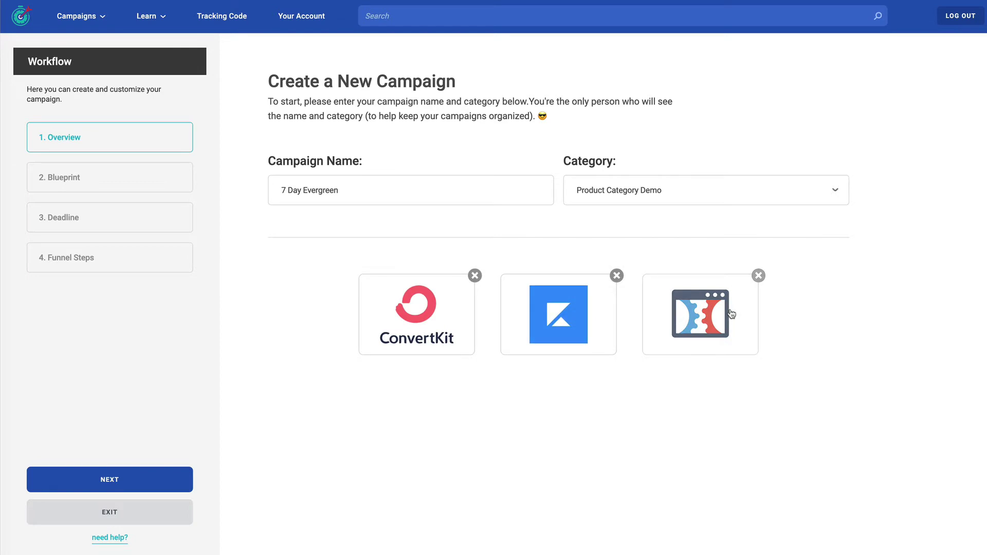
# - Change the landing page builder from Kajabi to Leadpages
pyautogui.click(563, 329)
pyautogui.scroll(-5, 509, 308)
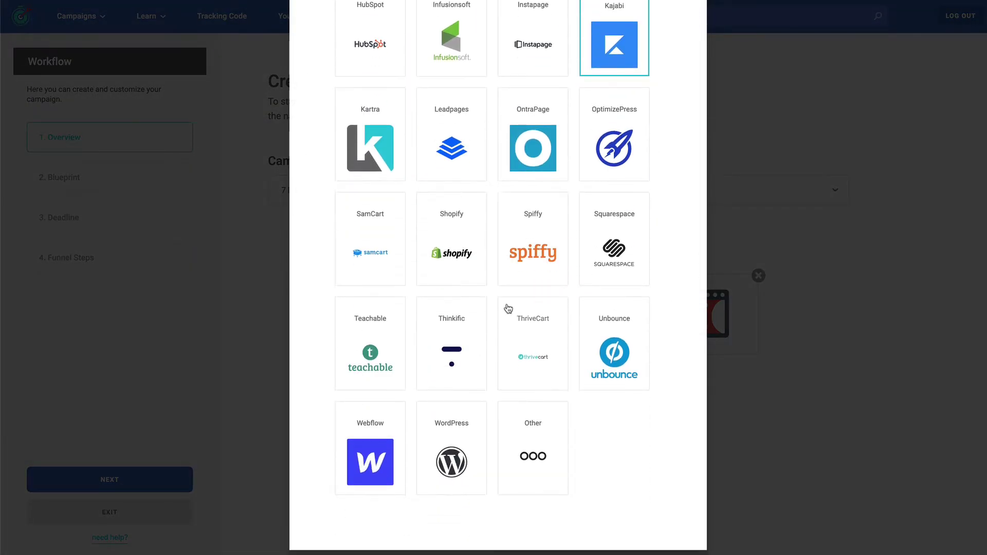
pyautogui.scroll(5, 508, 309)
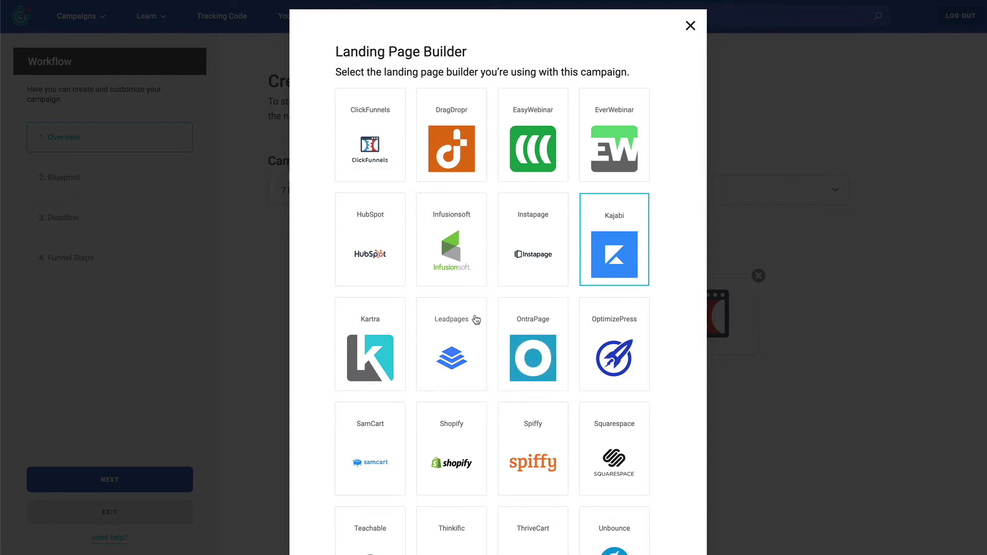
pyautogui.click(445, 343)
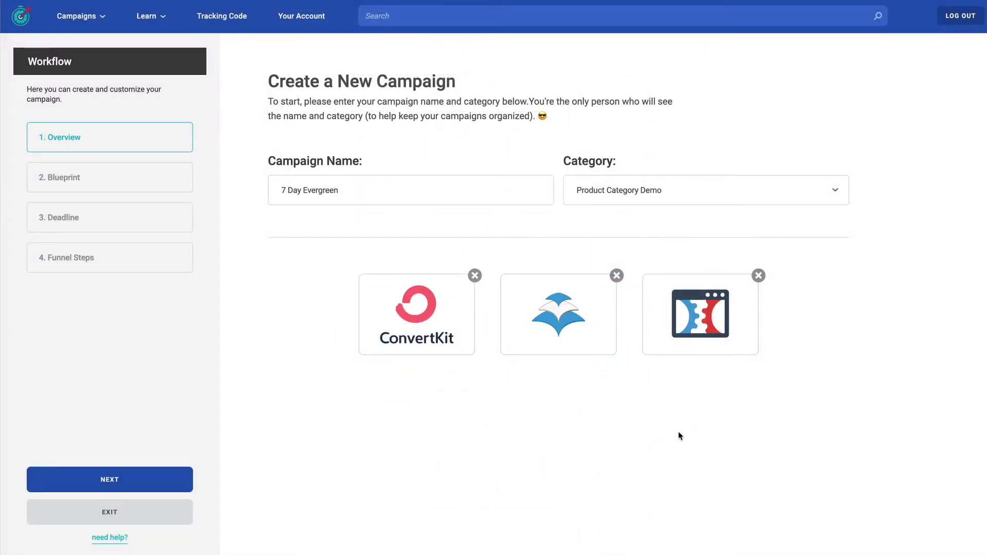
# - Review the email provider options and keep ConvertKit unchanged
pyautogui.click(428, 302)
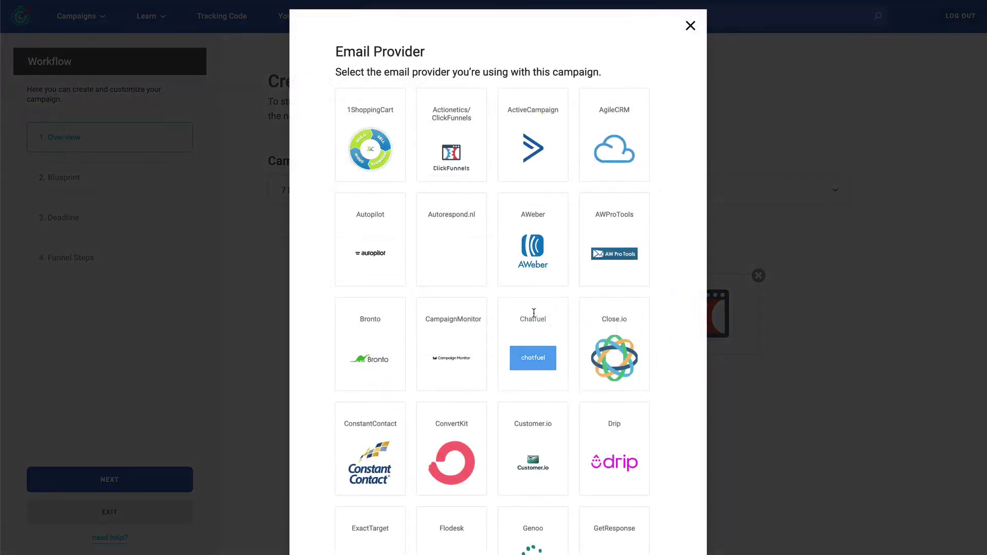
pyautogui.scroll(-10, 507, 304)
pyautogui.scroll(10, 507, 304)
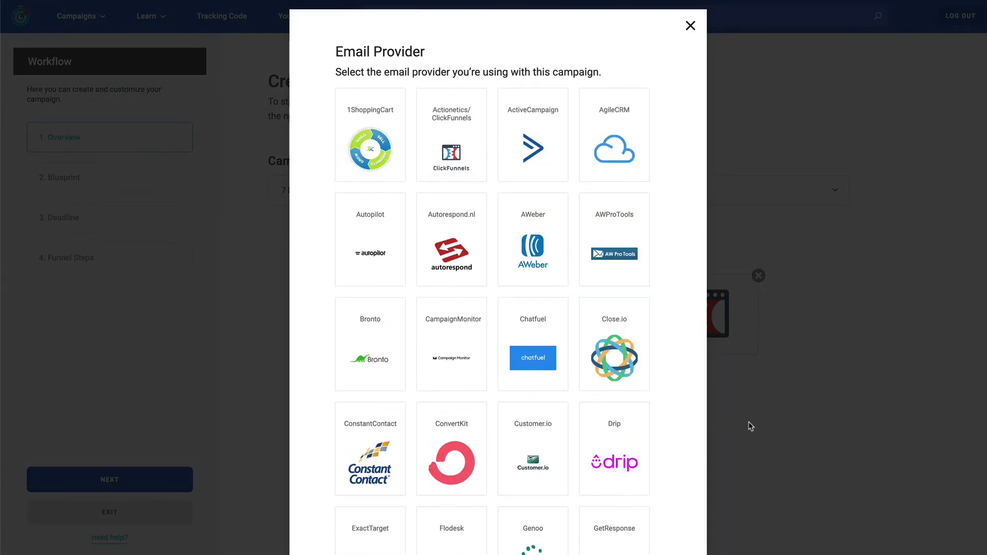
pyautogui.click(759, 430)
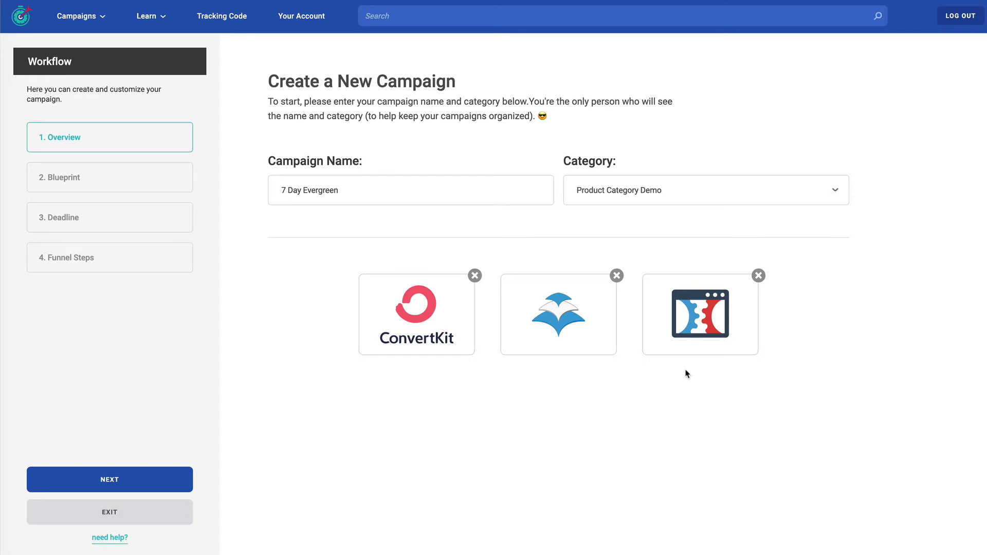
# - Advance to Blueprints and pick Automated webinar, then the 15-minute optin upsell blueprint
pyautogui.click(161, 487)
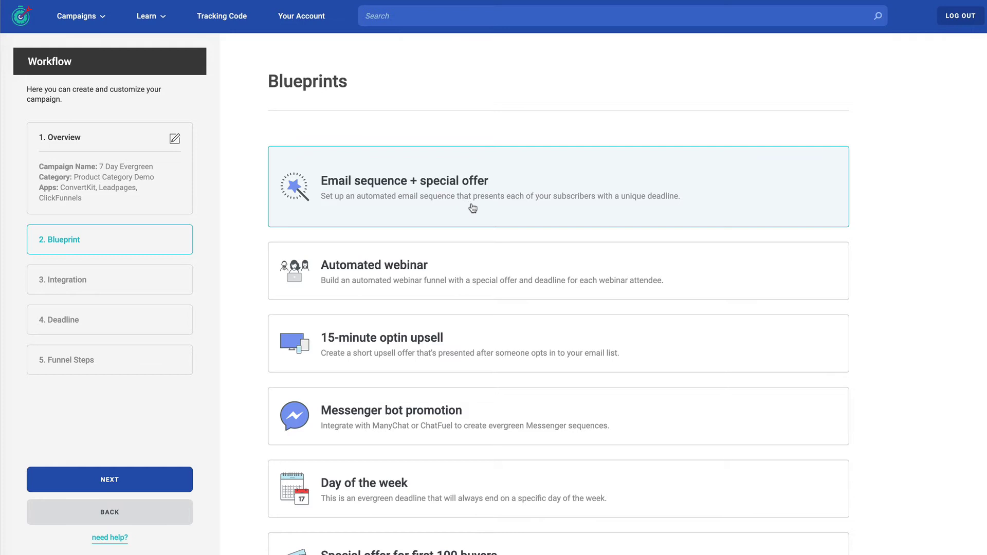
pyautogui.scroll(-2, 472, 254)
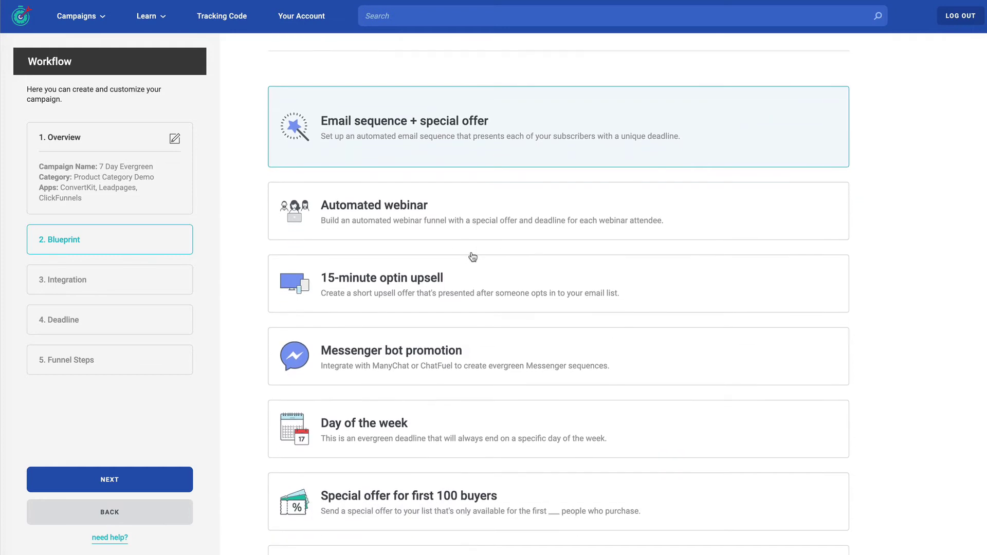
pyautogui.click(435, 222)
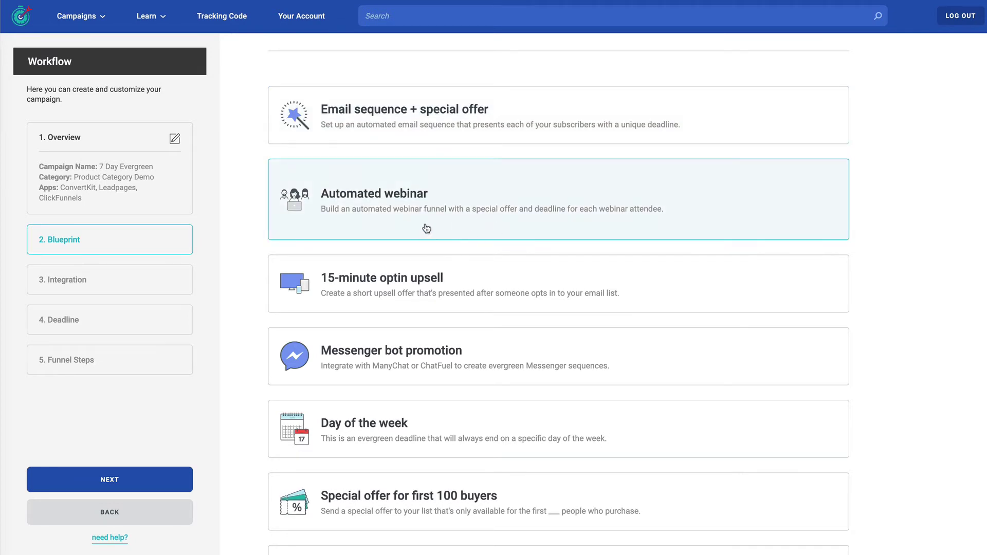
pyautogui.scroll(-2, 436, 229)
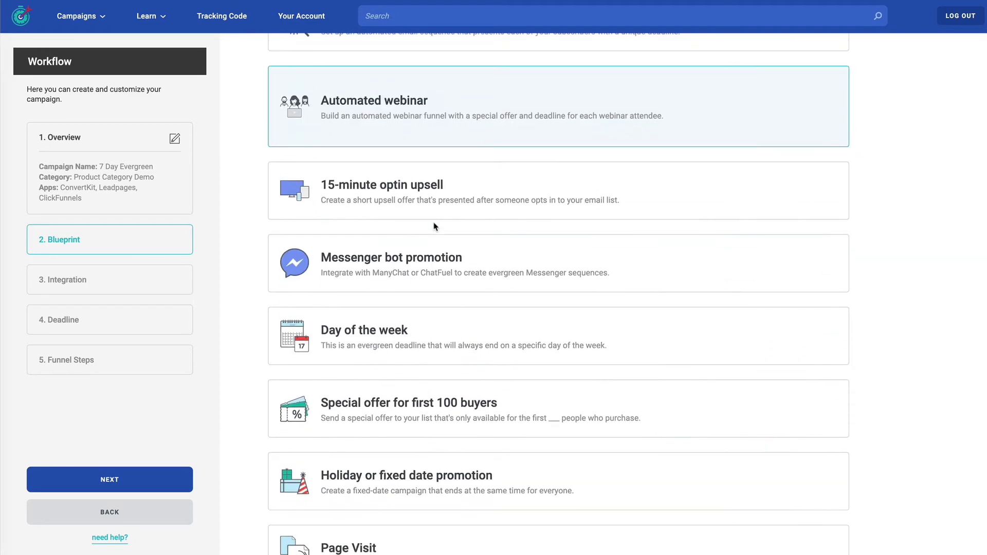
pyautogui.click(436, 200)
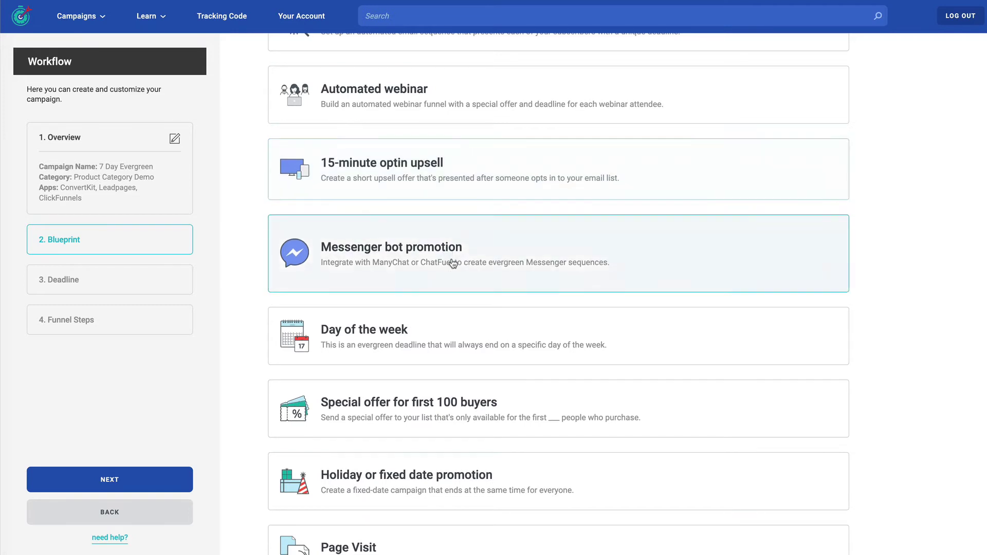
pyautogui.scroll(-2, 528, 267)
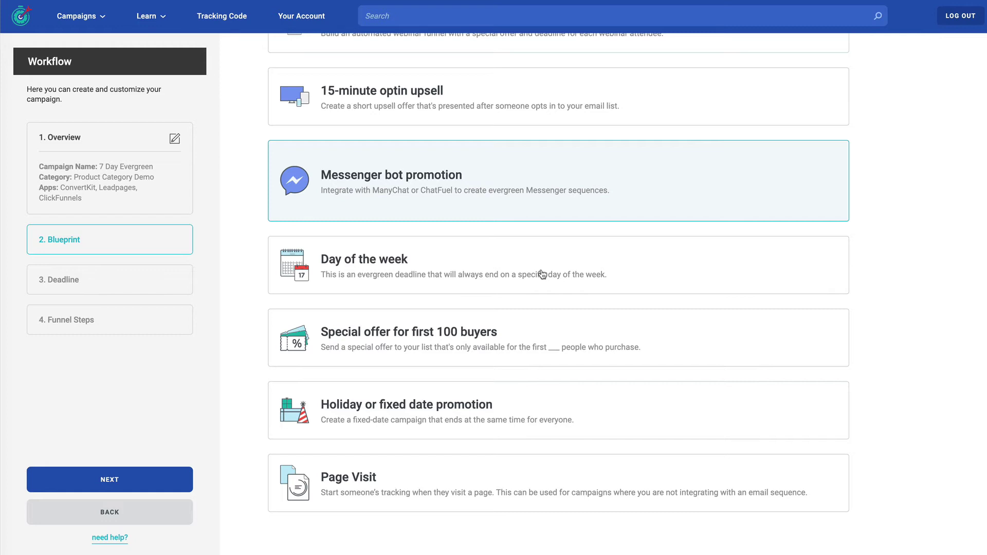
pyautogui.click(541, 274)
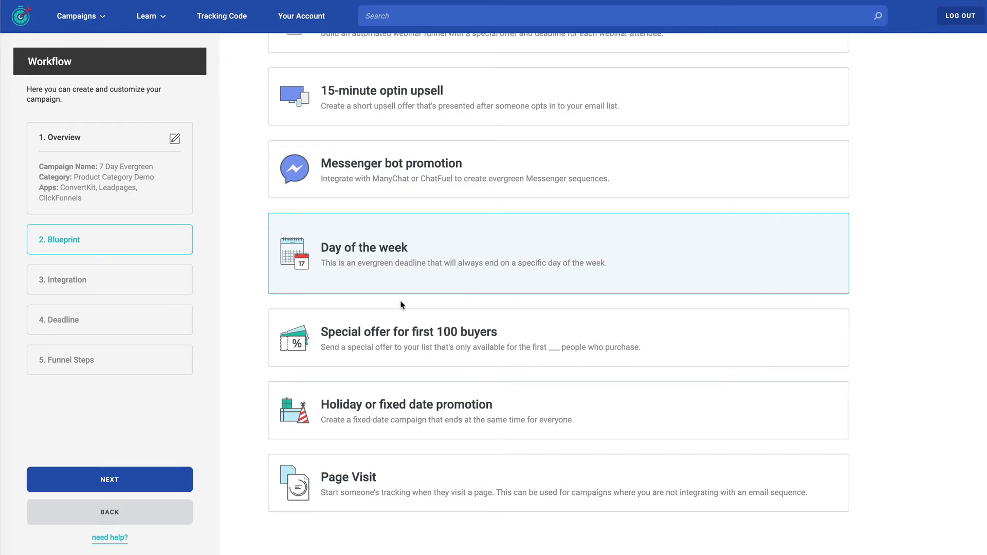
pyautogui.click(437, 332)
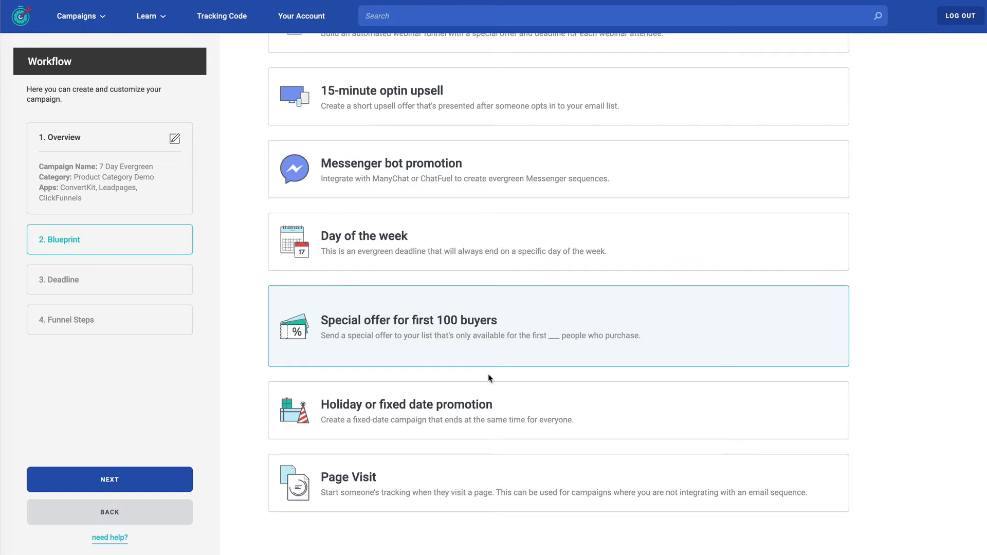
pyautogui.click(384, 111)
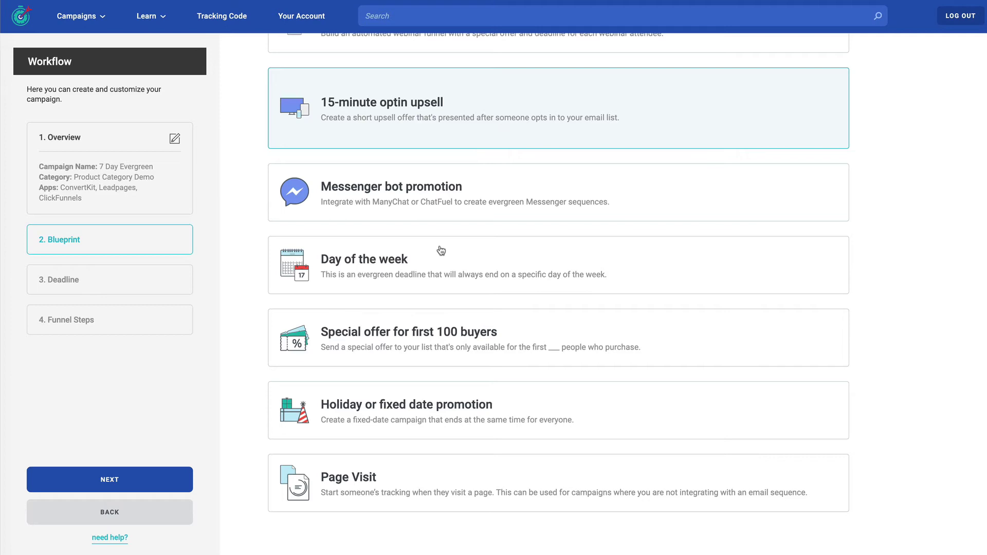
pyautogui.click(421, 348)
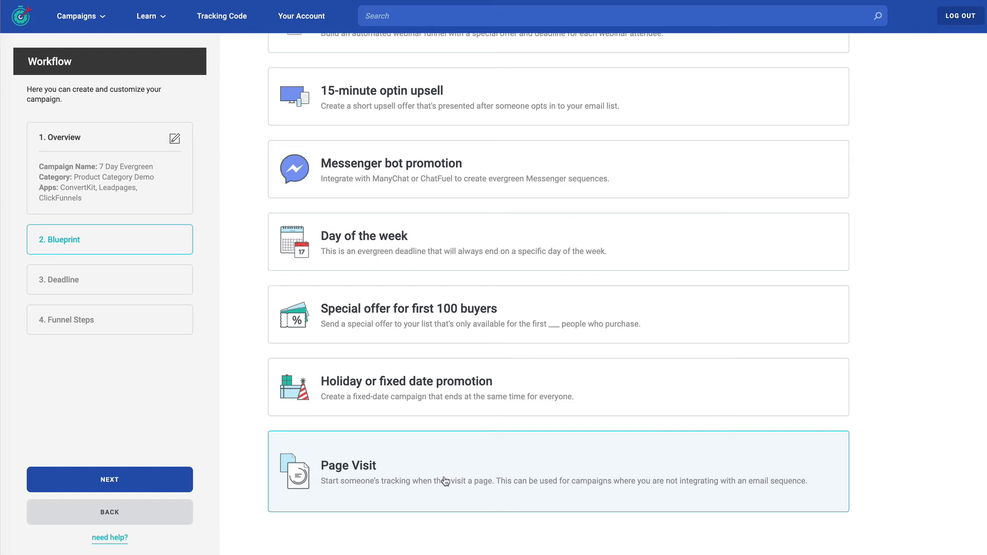
# - Select the Email sequence + special offer blueprint and continue to the ConvertKit step
pyautogui.scroll(5, 443, 482)
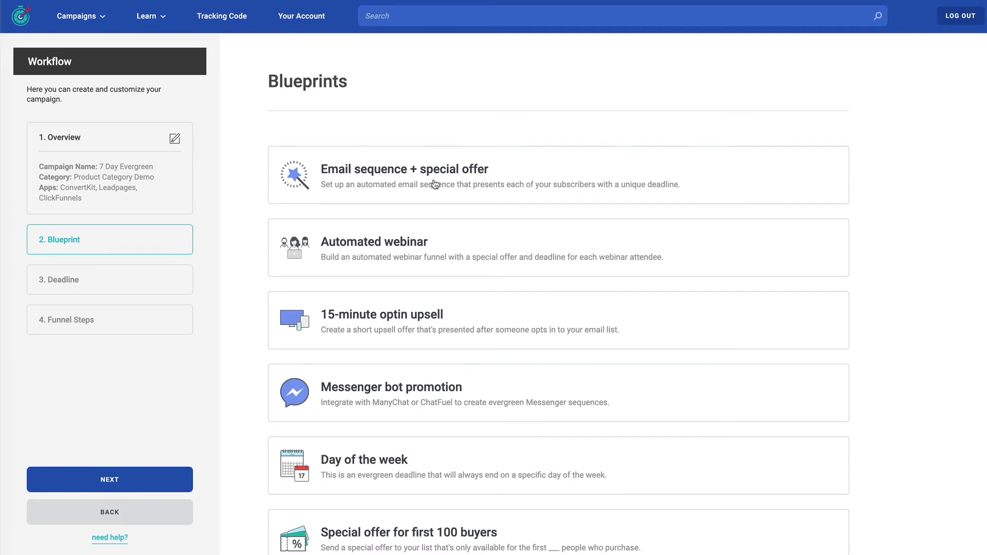
pyautogui.click(434, 184)
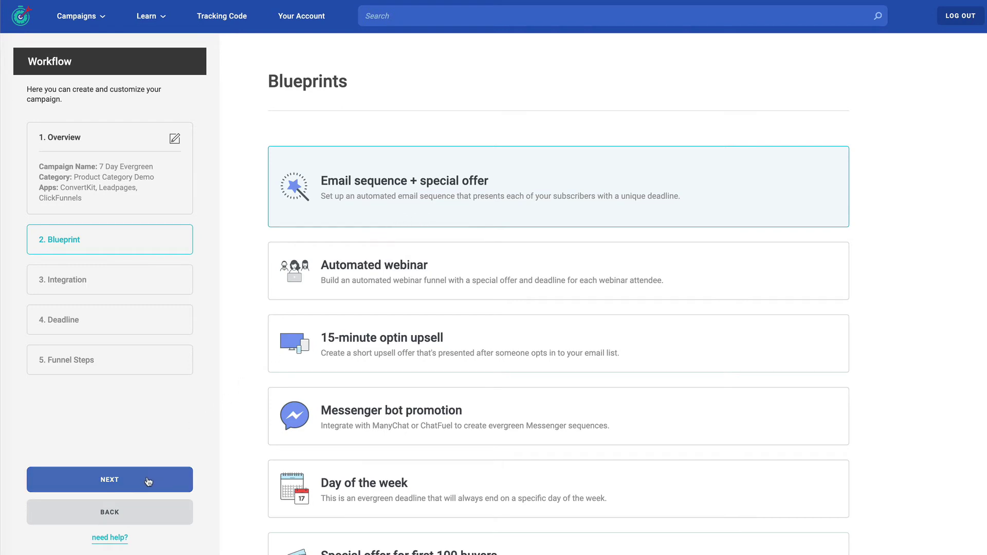
pyautogui.click(149, 482)
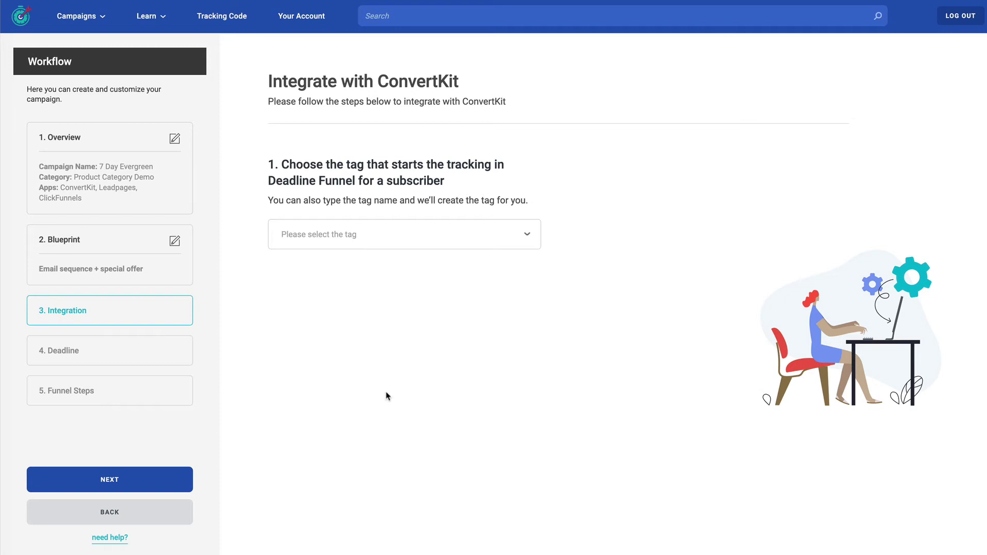
# - Set ConvertKit start tag DF Webhook and the deadline text custom field, then create the webhook
pyautogui.click(388, 242)
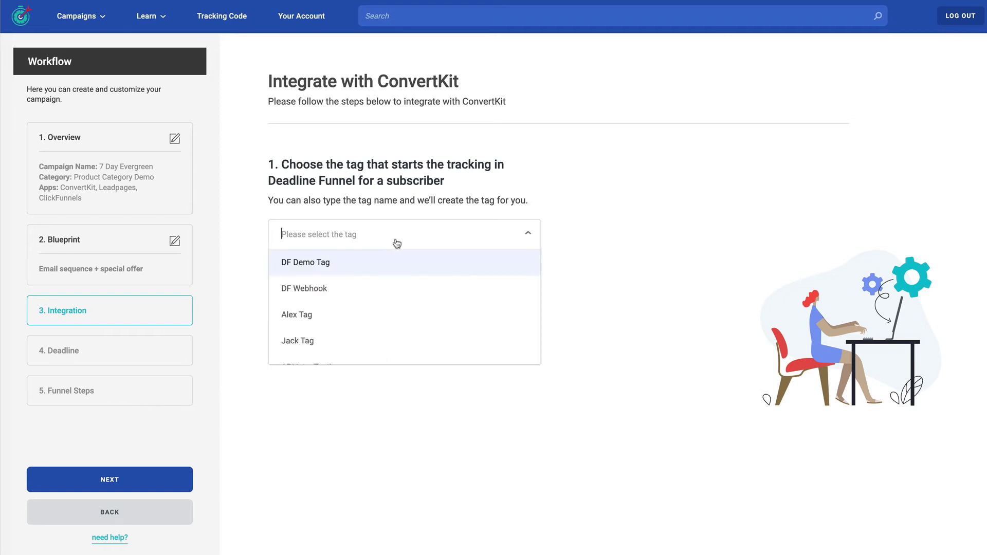
pyautogui.click(341, 287)
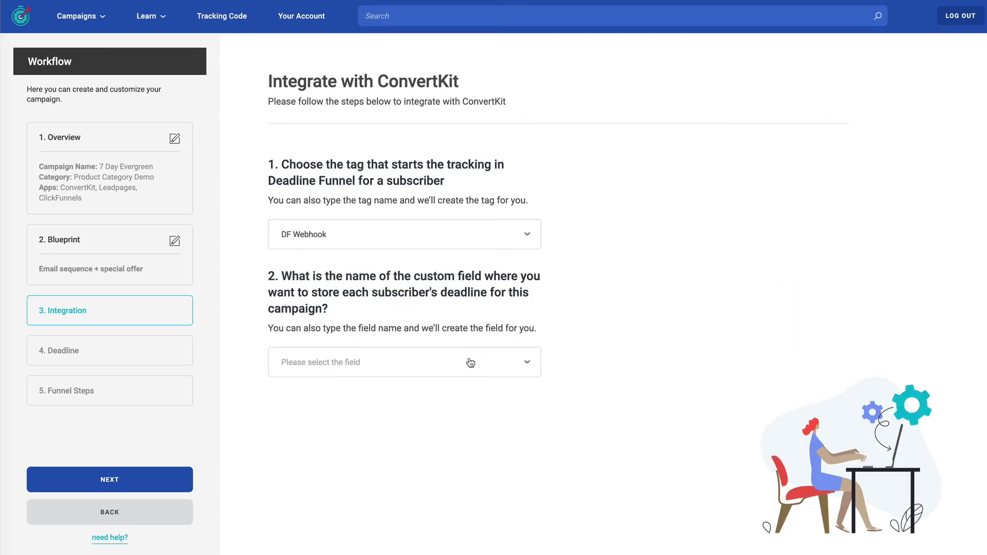
pyautogui.click(470, 363)
pyautogui.scroll(-3, 430, 441)
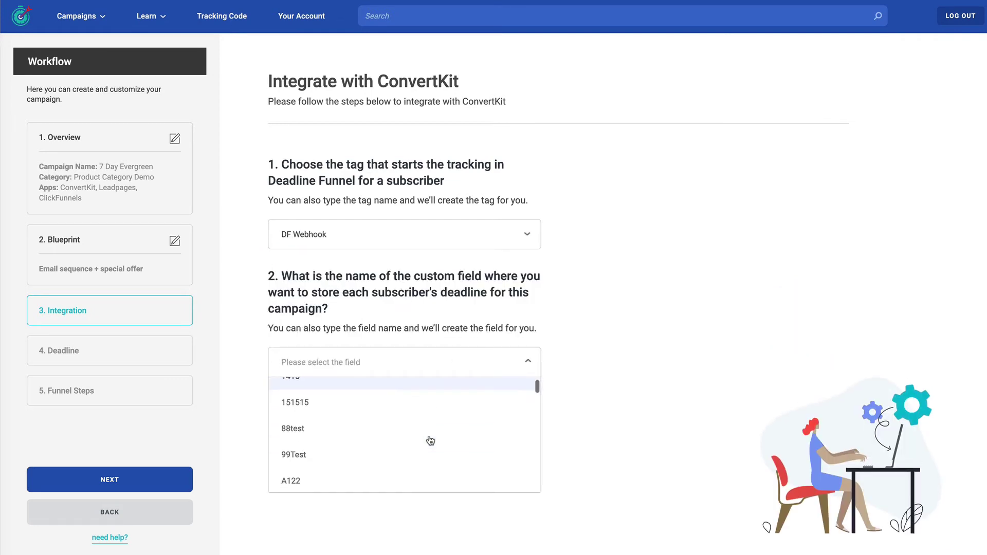
pyautogui.scroll(-10, 430, 440)
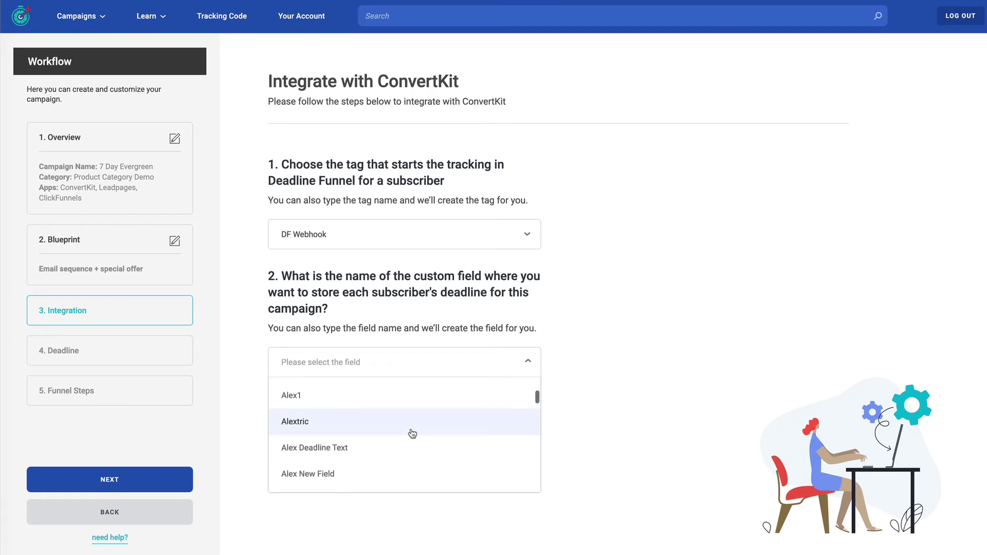
pyautogui.click(406, 447)
pyautogui.click(332, 436)
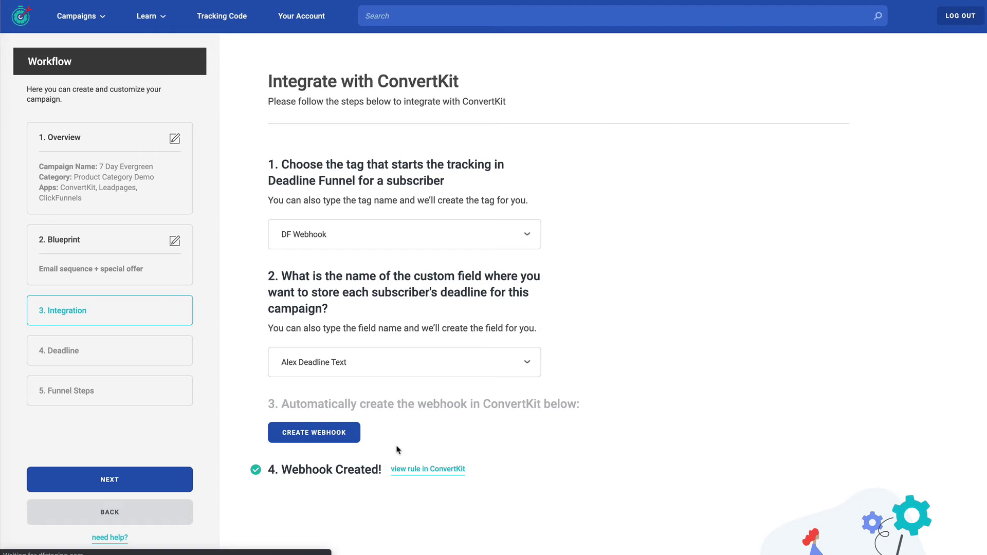
# - Set the deadline length to 7 days, keeping days as the unit
pyautogui.click(150, 483)
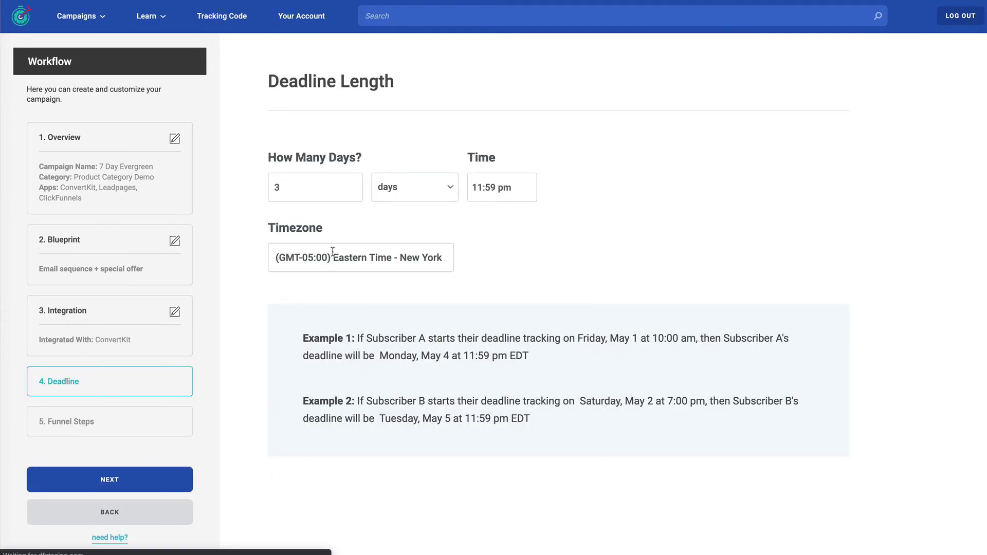
pyautogui.click(353, 184)
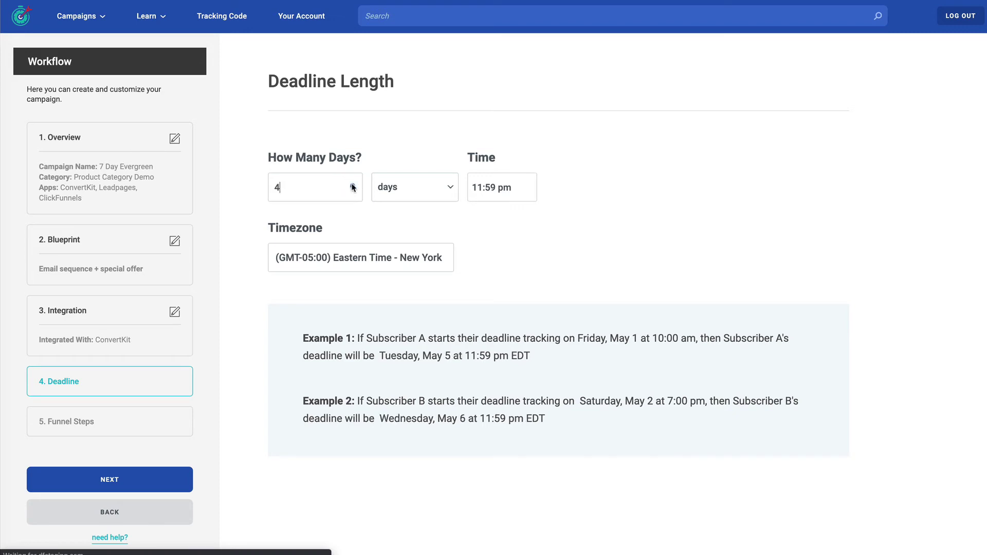
pyautogui.click(352, 185)
pyautogui.click(352, 185)
pyautogui.click(353, 191)
pyautogui.click(353, 190)
pyautogui.click(352, 190)
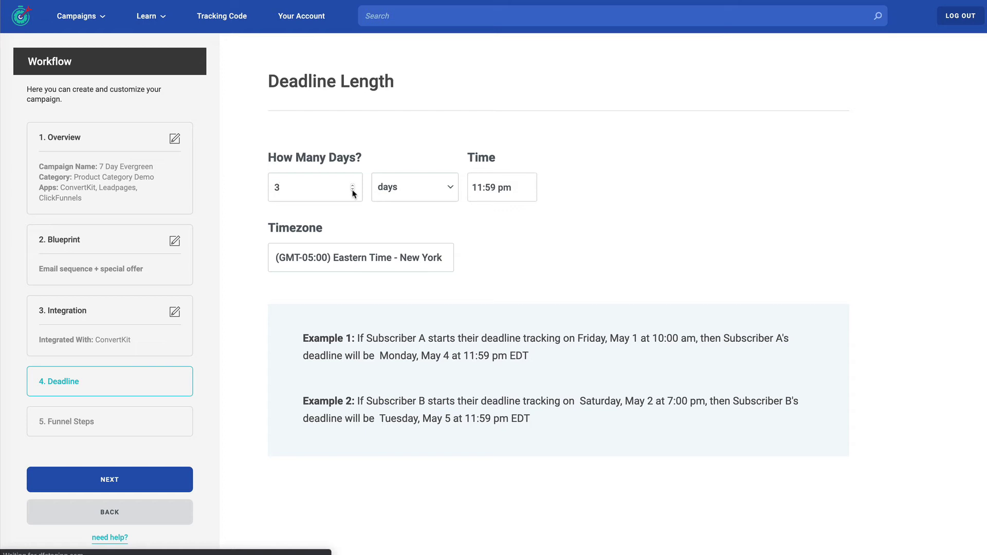
pyautogui.moveTo(290, 190); pyautogui.dragTo(270, 192)
pyautogui.write('7')
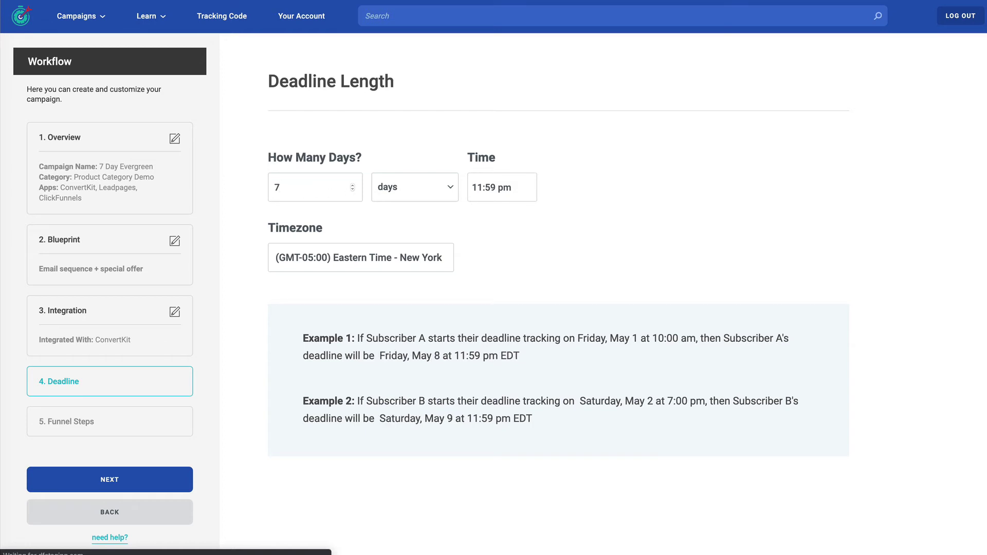
pyautogui.click(415, 193)
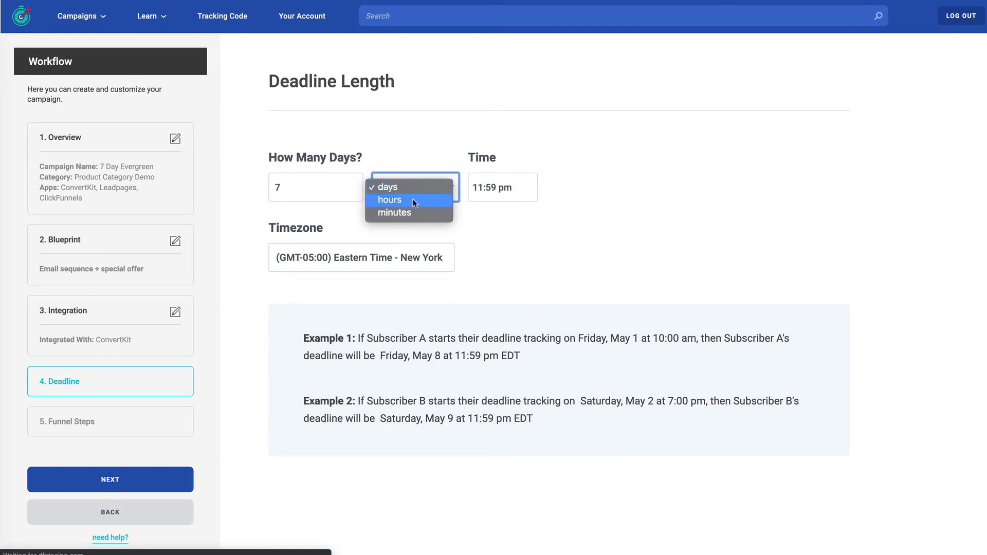
pyautogui.click(411, 212)
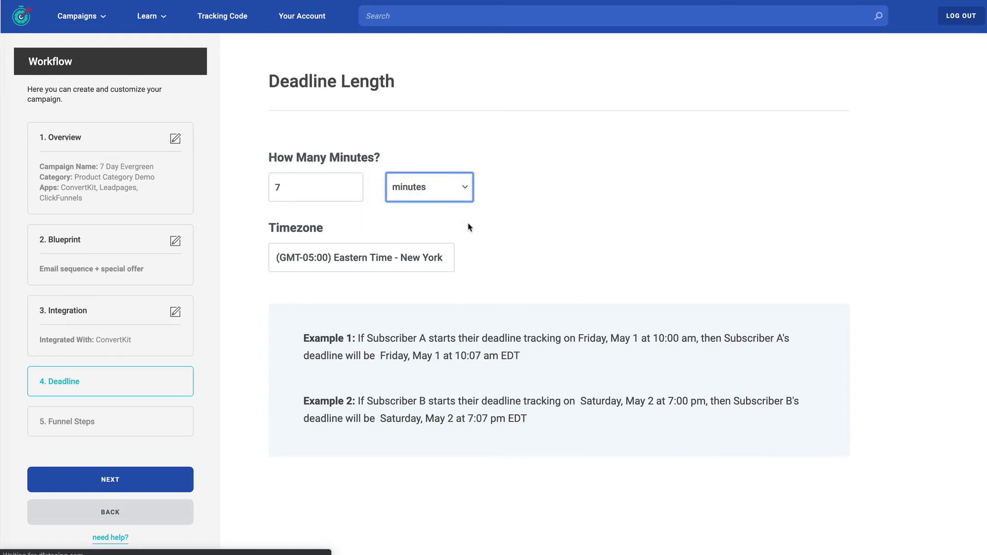
pyautogui.click(439, 187)
pyautogui.click(432, 164)
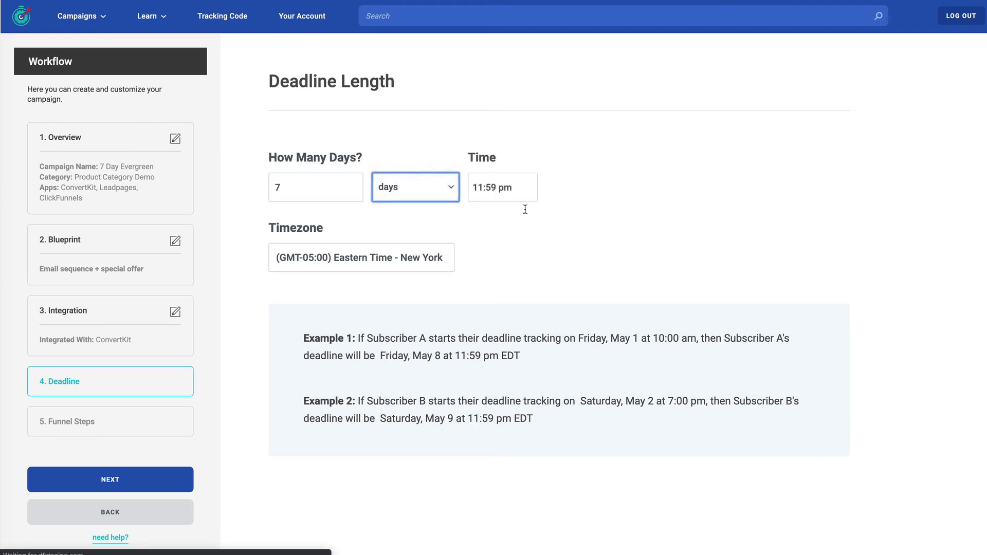
# - Keep the 11:59 pm end time, set timezone Pacific Time - Los Angeles, and continue
pyautogui.moveTo(497, 188); pyautogui.dragTo(472, 189)
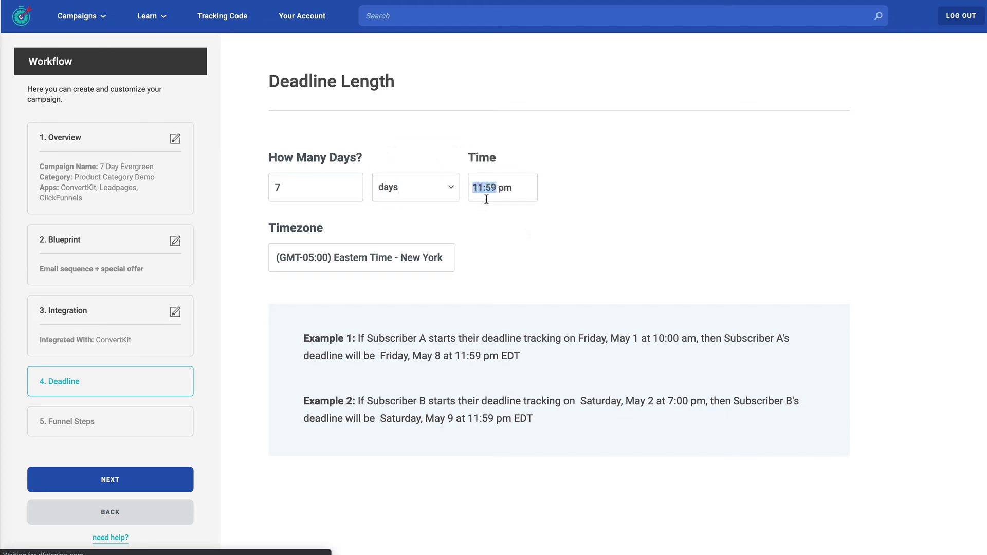
pyautogui.click(596, 199)
pyautogui.click(351, 257)
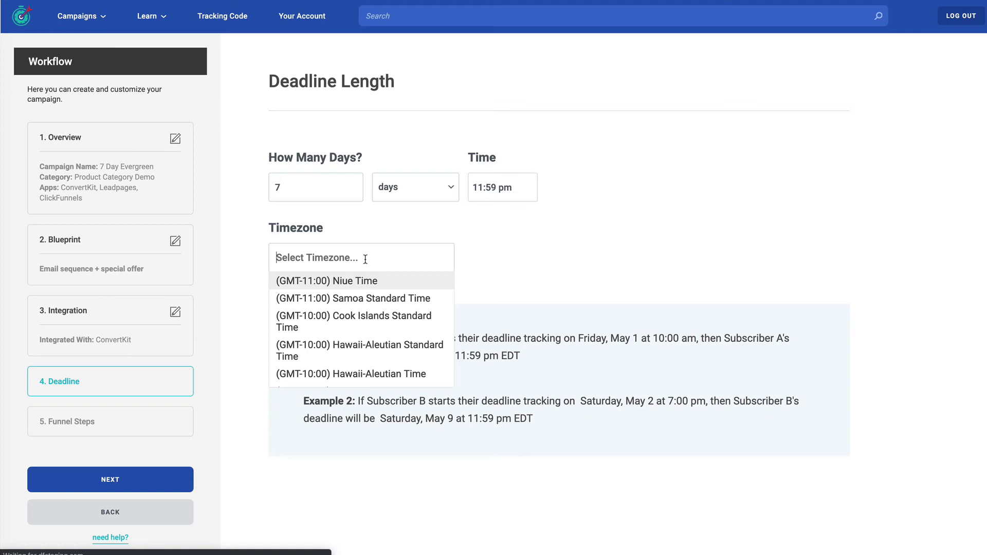
pyautogui.write('pacific')
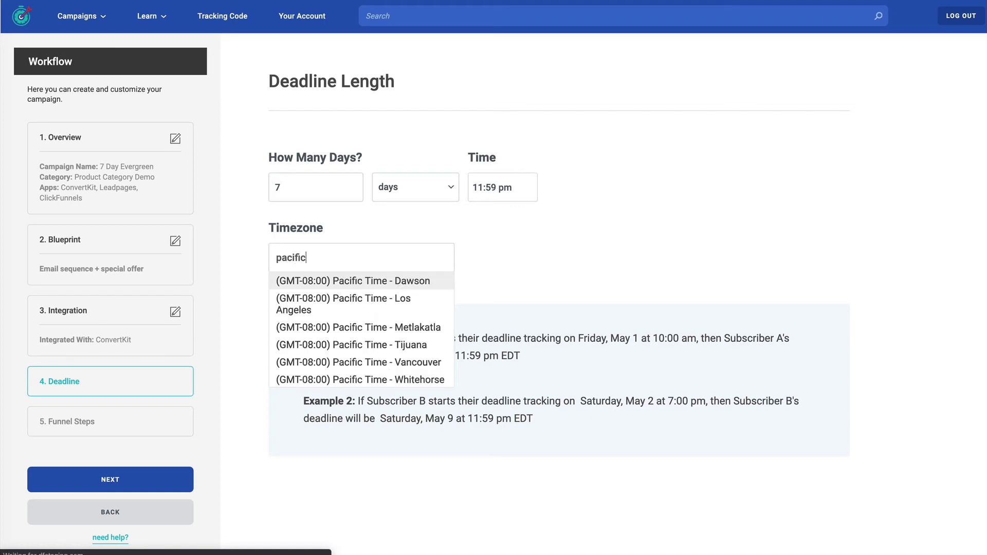
pyautogui.click(338, 313)
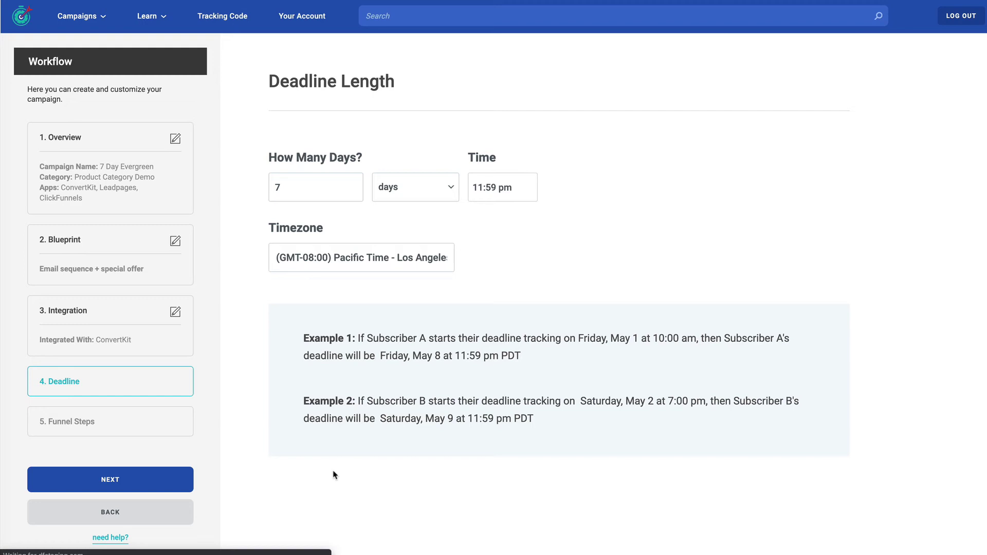
pyautogui.click(161, 486)
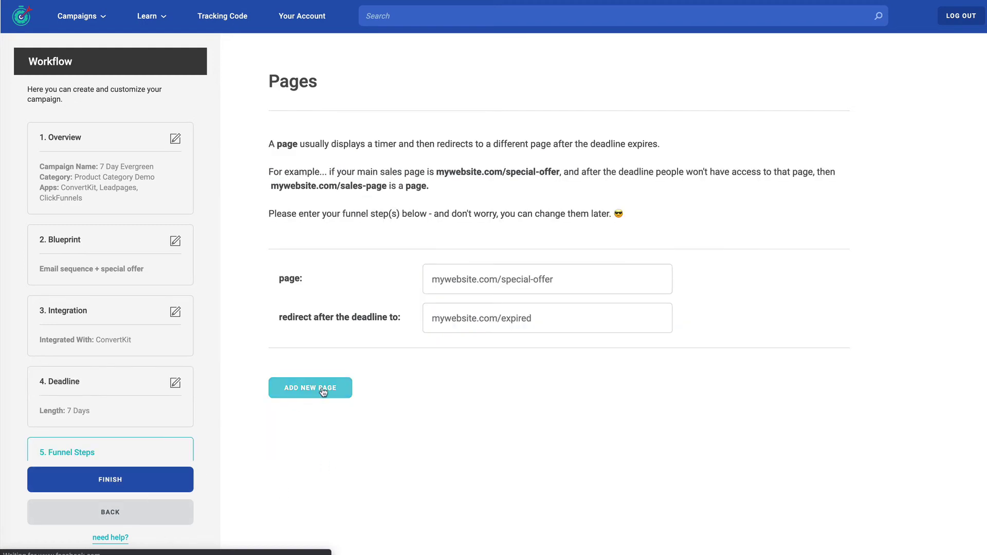
pyautogui.click(512, 280)
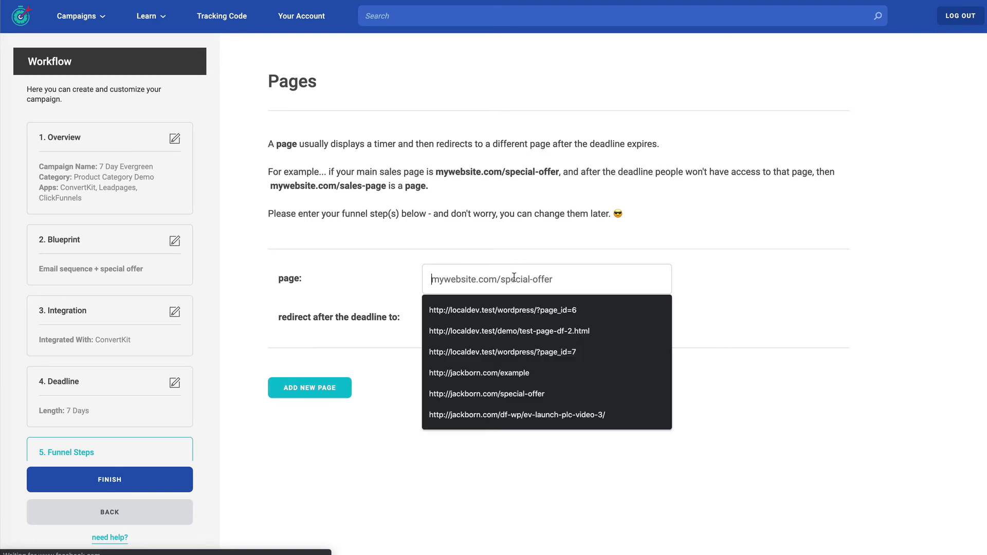
pyautogui.click(775, 323)
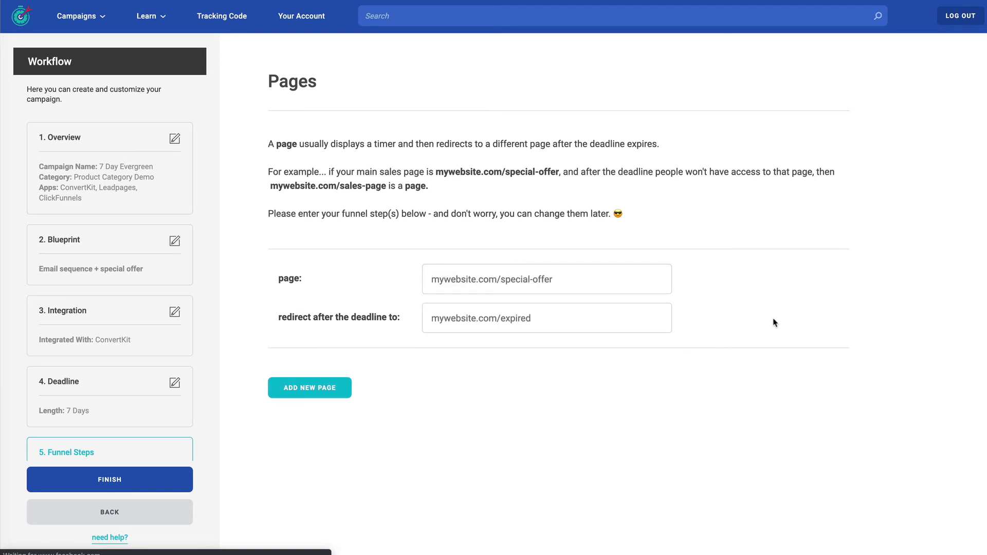
pyautogui.click(552, 285)
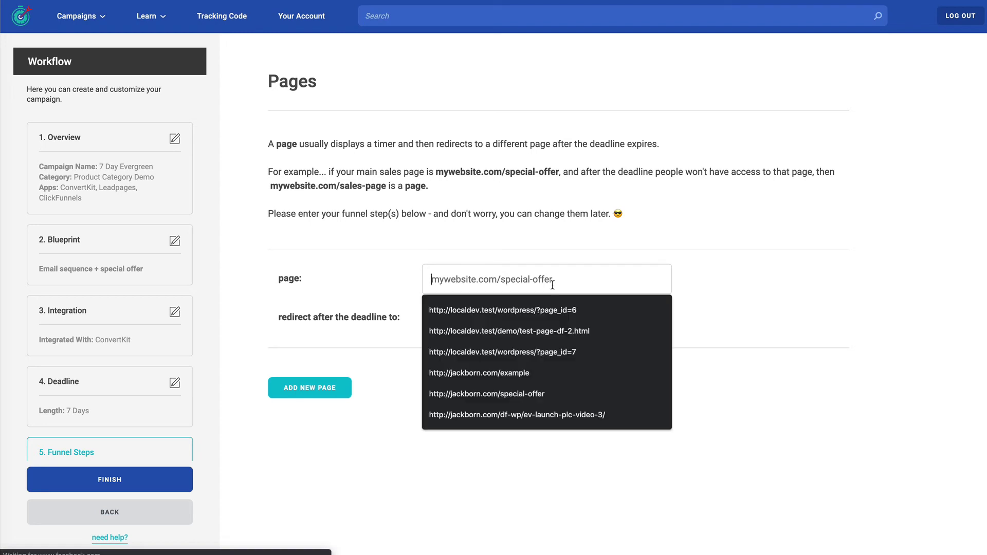
pyautogui.write('http:')
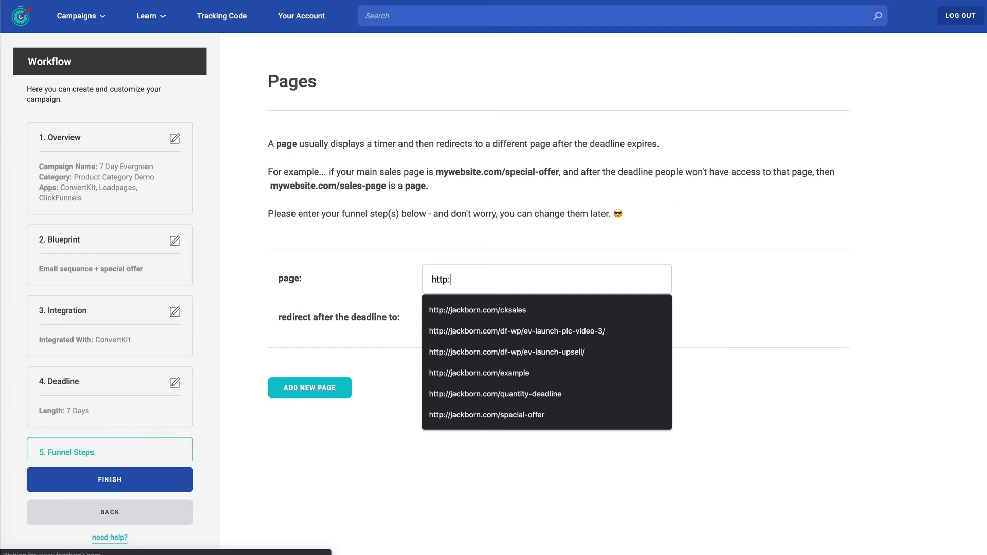
pyautogui.write('//jackborn.com/speci')
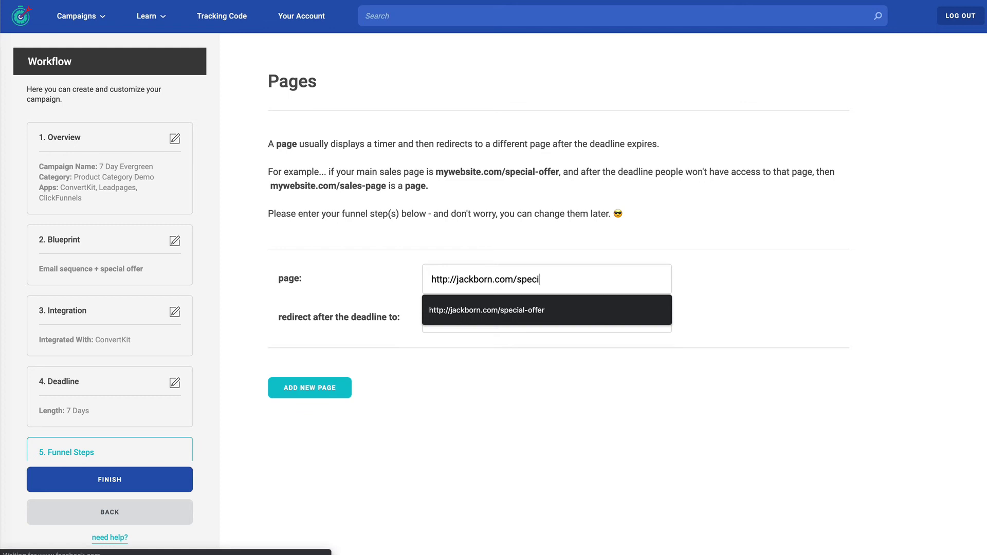
pyautogui.write('al-offer')
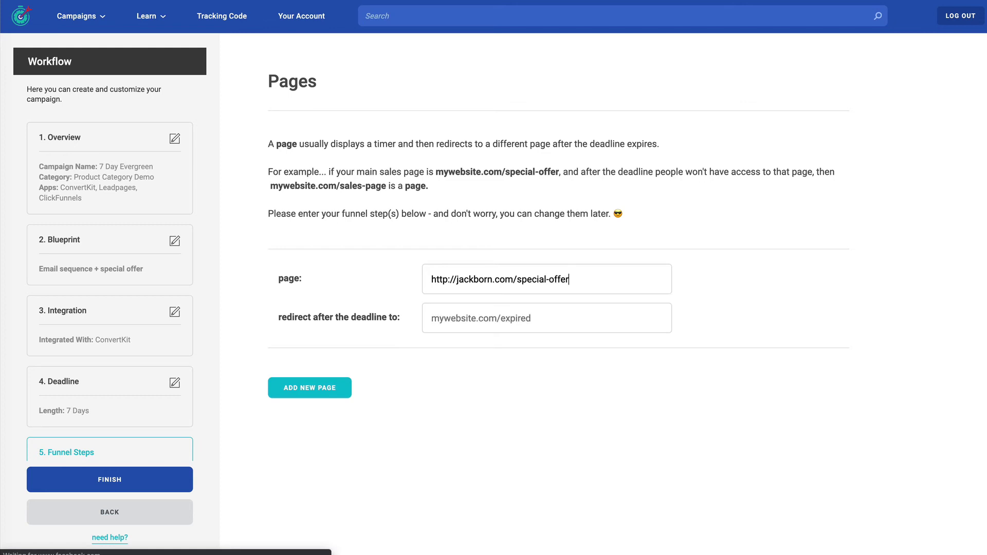
pyautogui.write('-demoht')
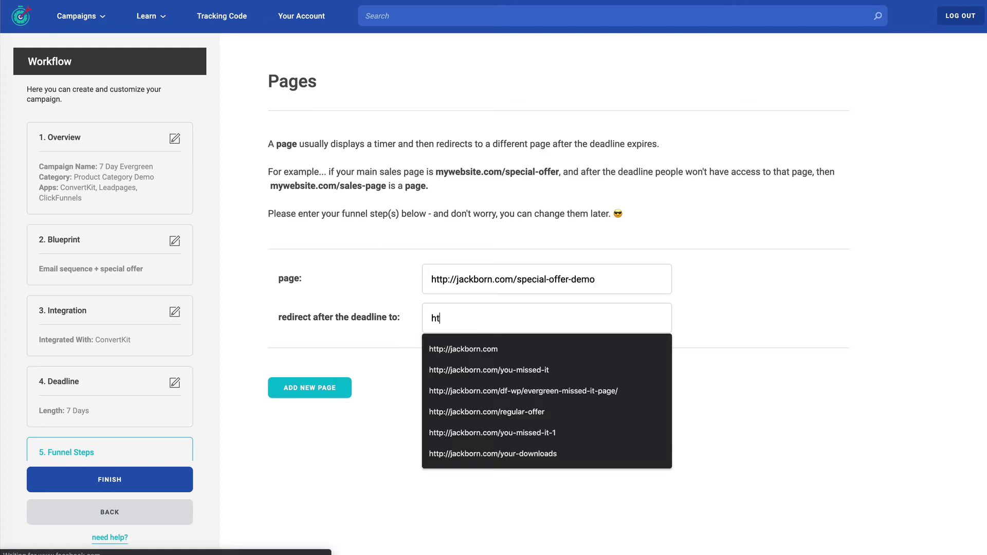
pyautogui.write('tp://jackborn.com/')
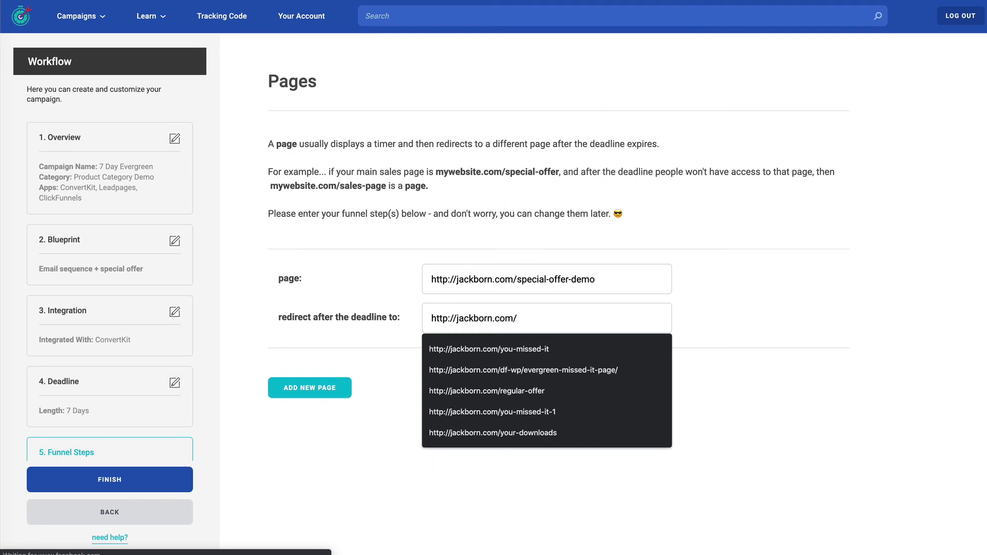
pyautogui.write('sorry')
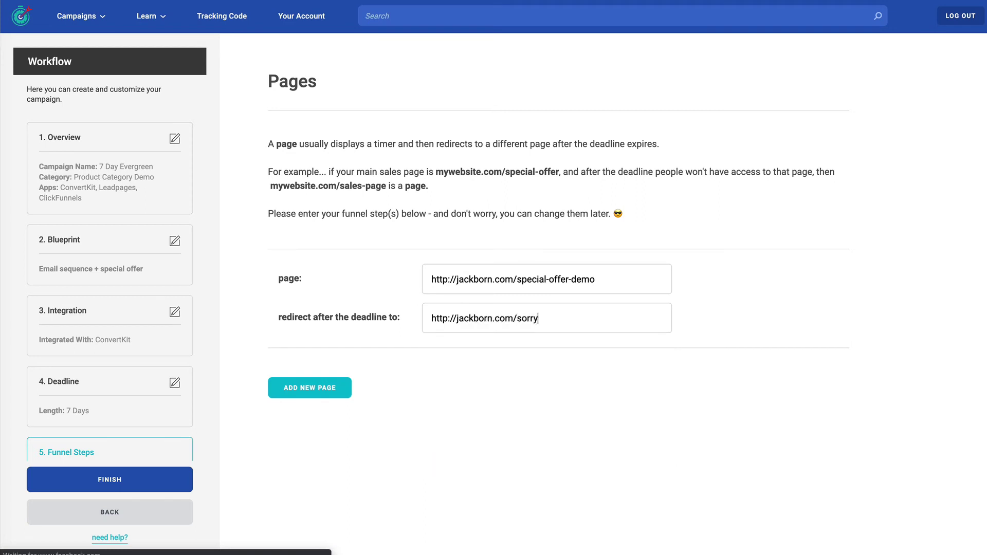
pyautogui.write('-you-missed')
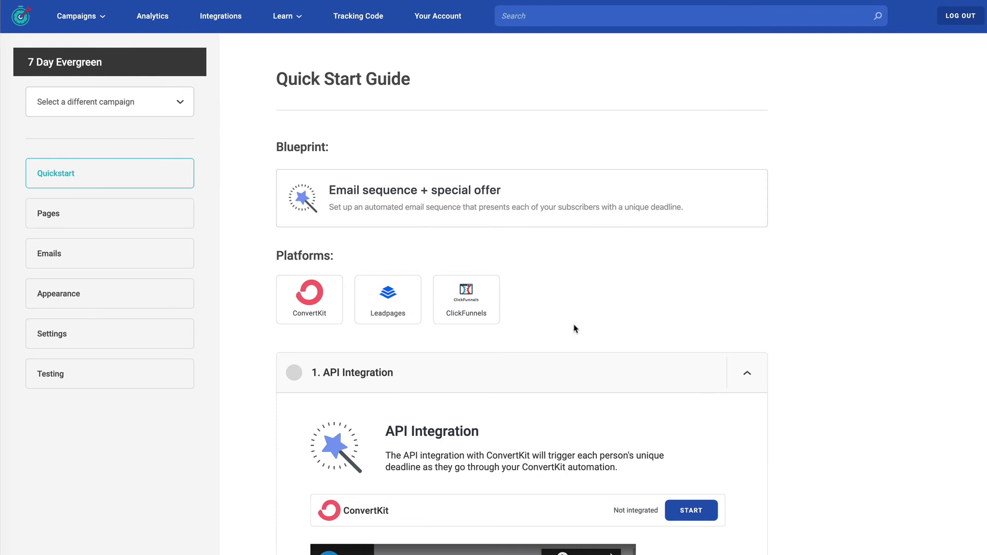
# - Scroll the Quick Start Guide to API Integration and open the ConvertKit API help article
pyautogui.scroll(-4, 596, 305)
pyautogui.scroll(-2, 593, 307)
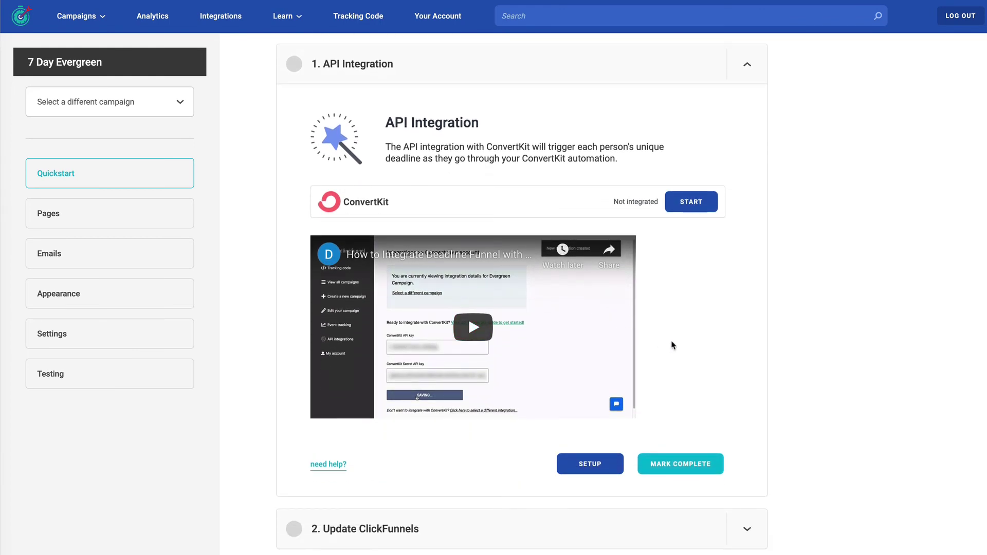
pyautogui.scroll(-1, 673, 349)
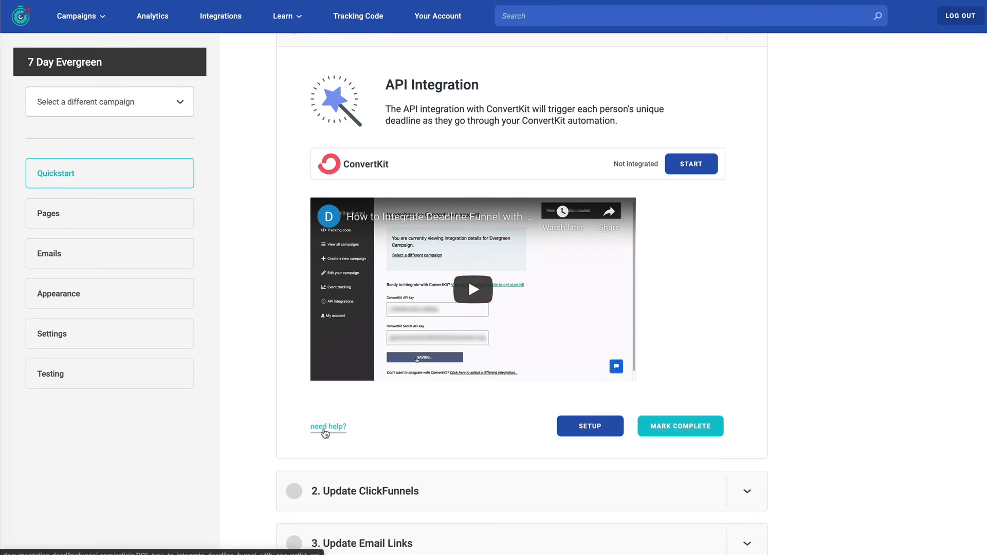
pyautogui.click(325, 433)
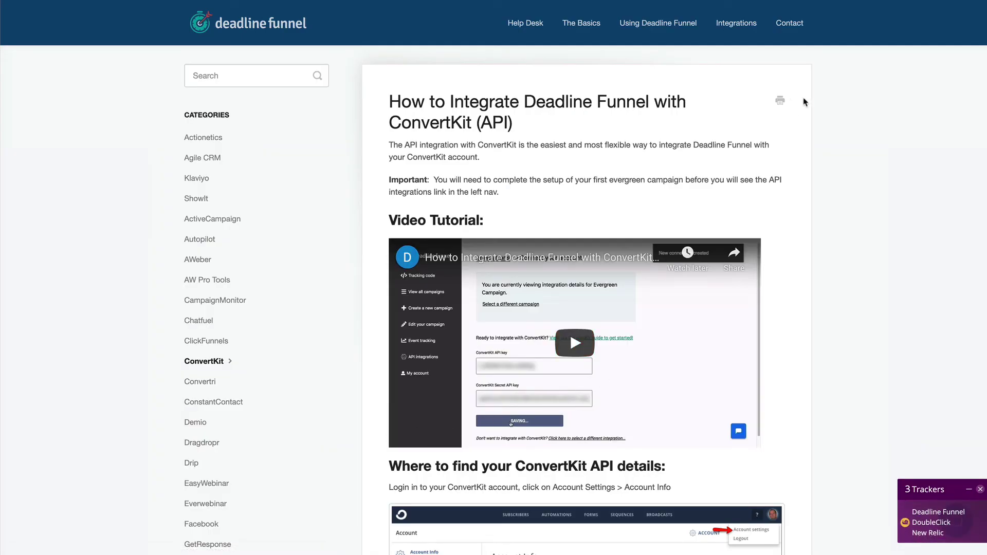
pyautogui.doubleClick(451, 126)
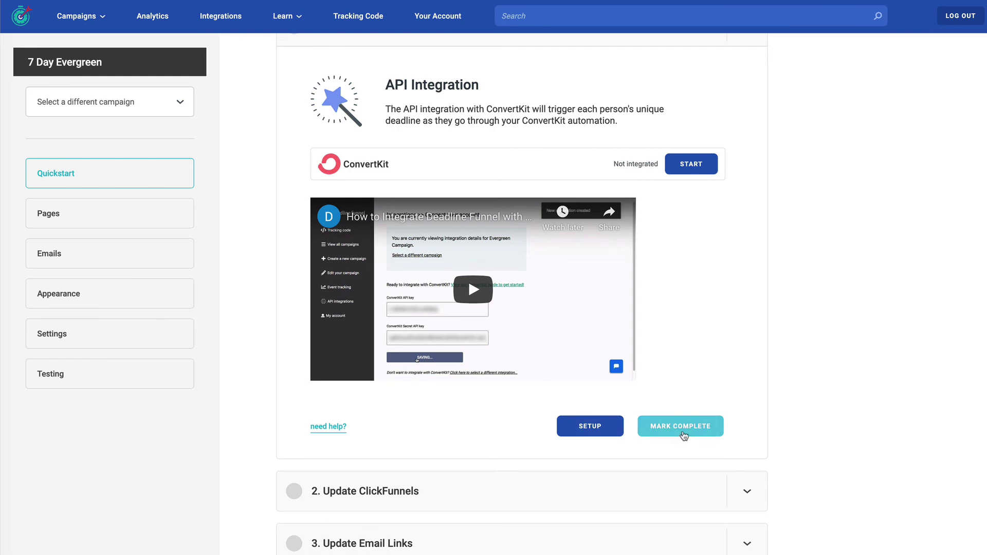
# - Mark step 1, API Integration, complete in the Quickstart checklist, leaving its section collapsed
pyautogui.scroll(1, 684, 437)
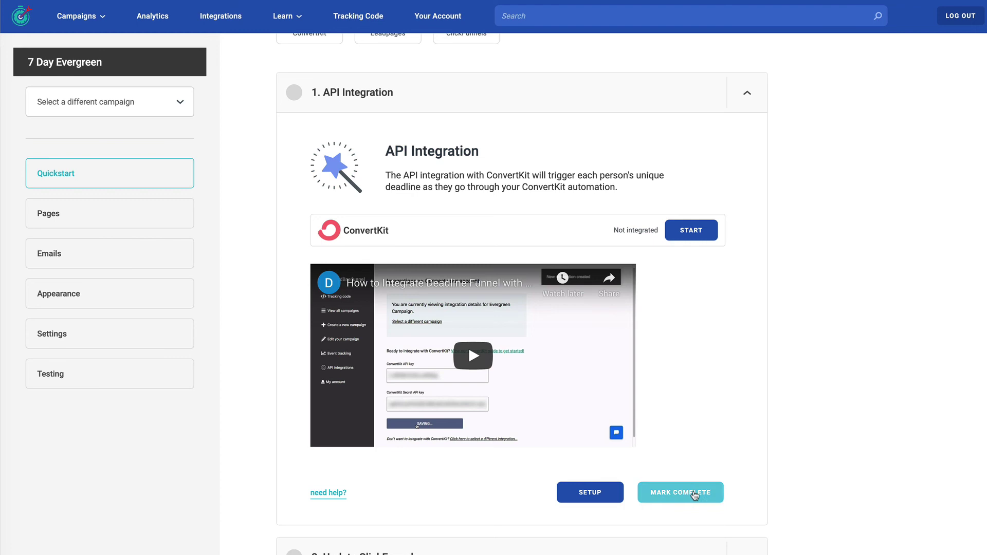
pyautogui.click(694, 495)
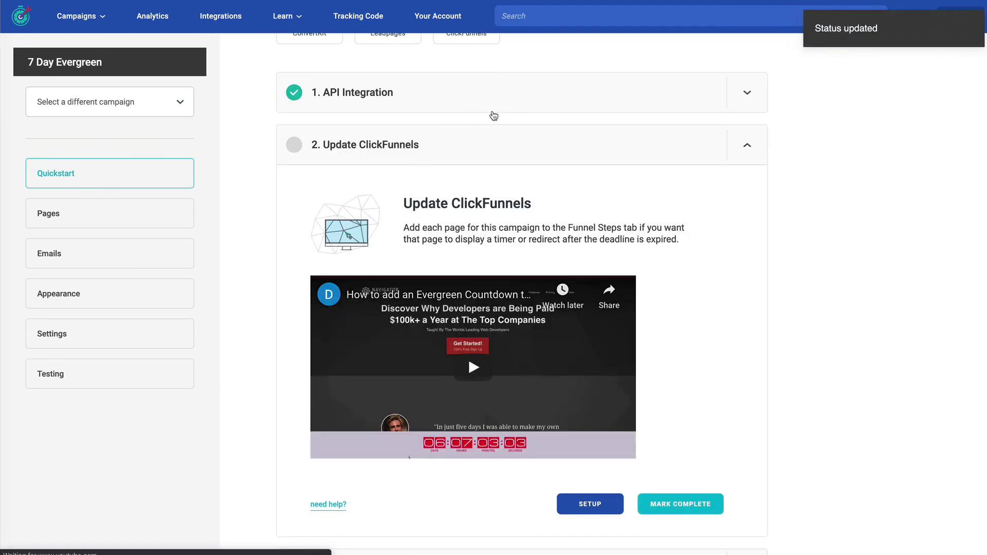
pyautogui.click(743, 93)
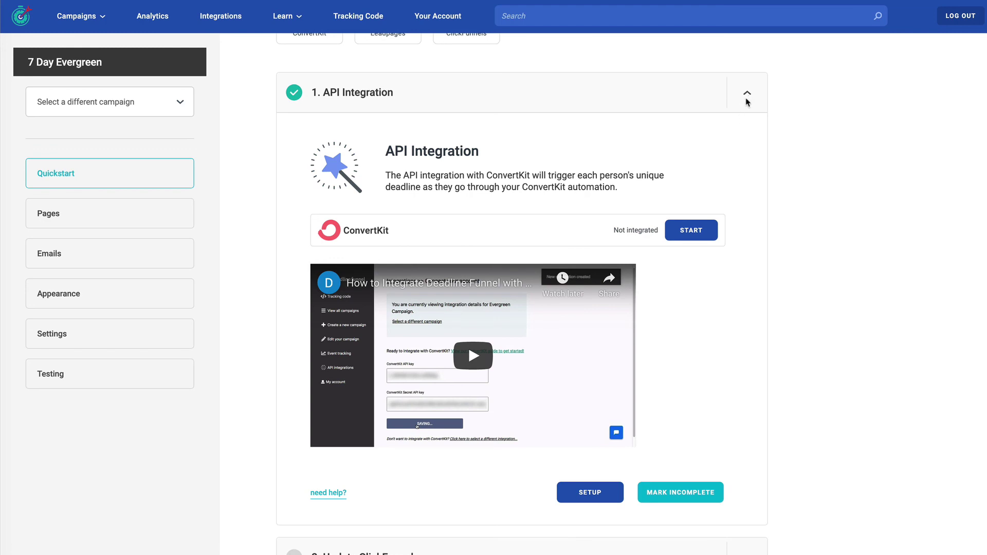
pyautogui.click(747, 99)
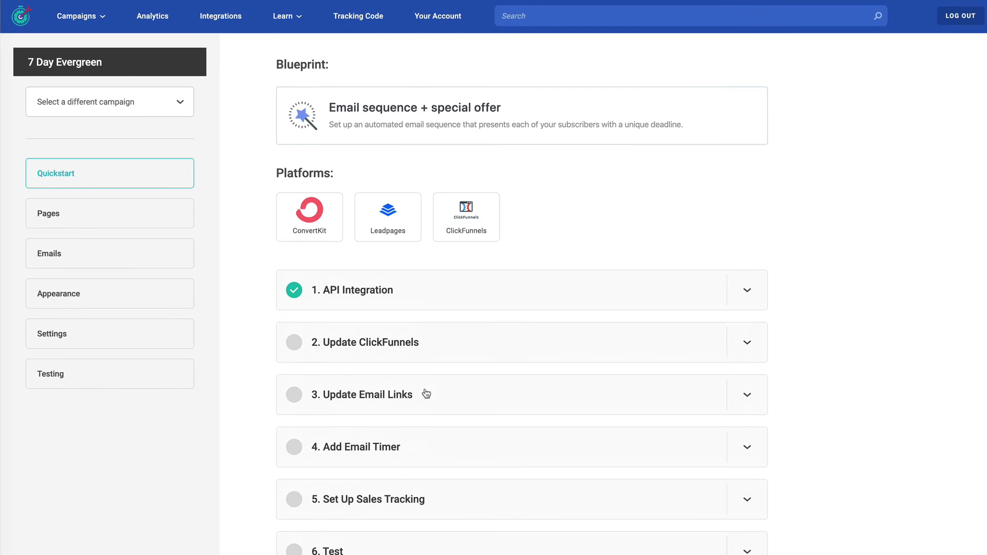
# - Expand the '4. Add Email Timer' section of the Quick Start Guide
pyautogui.scroll(3, 426, 396)
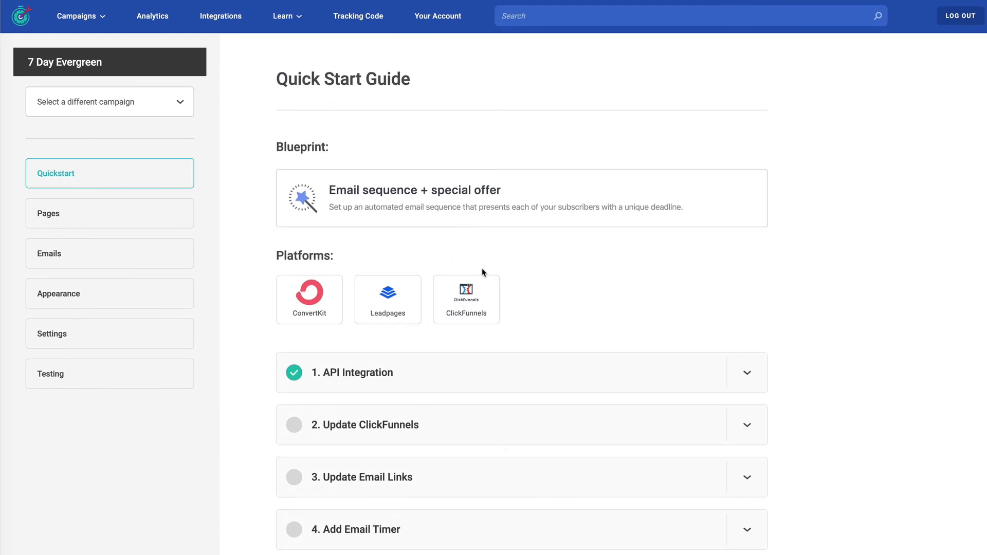
pyautogui.scroll(-2, 480, 271)
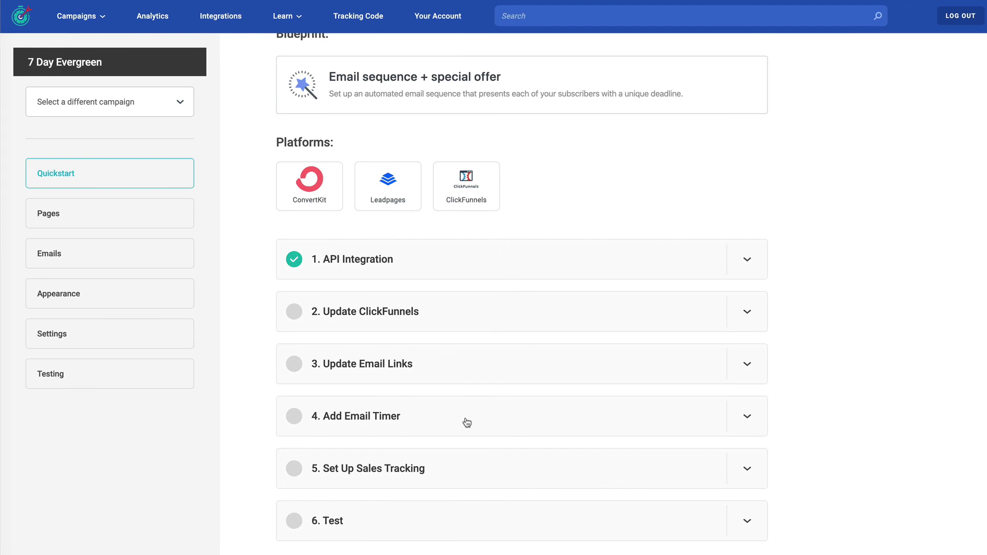
pyautogui.click(447, 423)
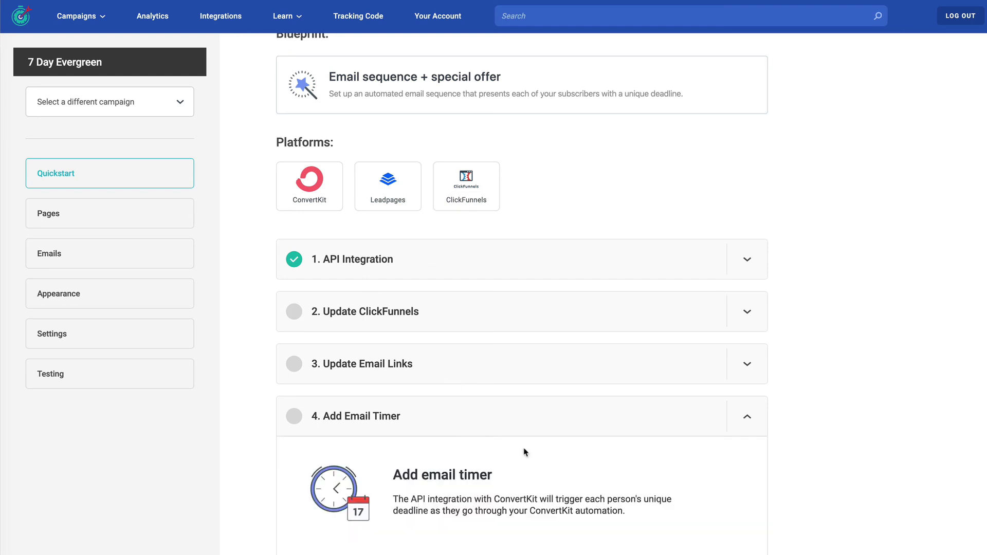
pyautogui.scroll(-4, 525, 452)
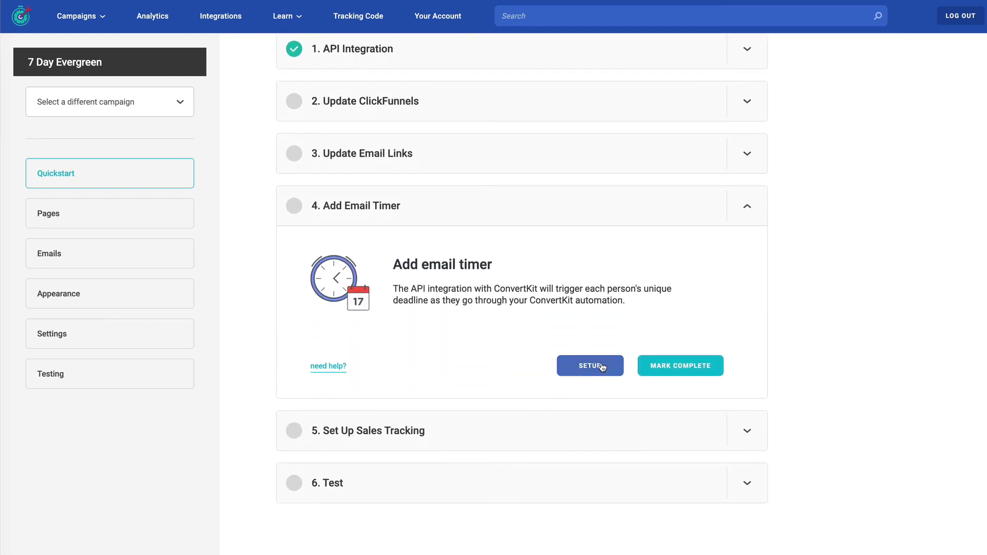
pyautogui.scroll(5, 566, 366)
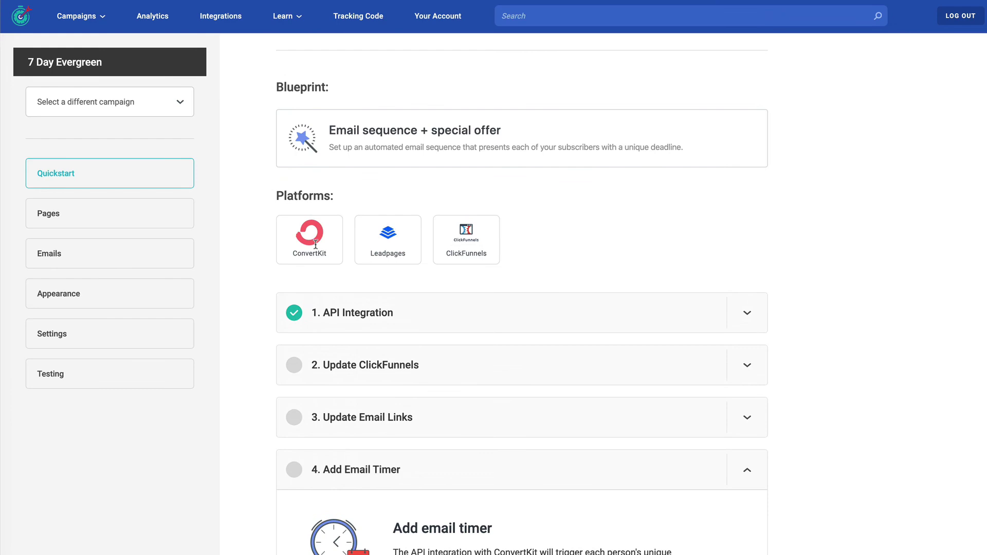
pyautogui.scroll(-5, 476, 306)
# - Go to the email timer SETUP page and copy the Email Timer HTML code to the clipboard
pyautogui.click(584, 355)
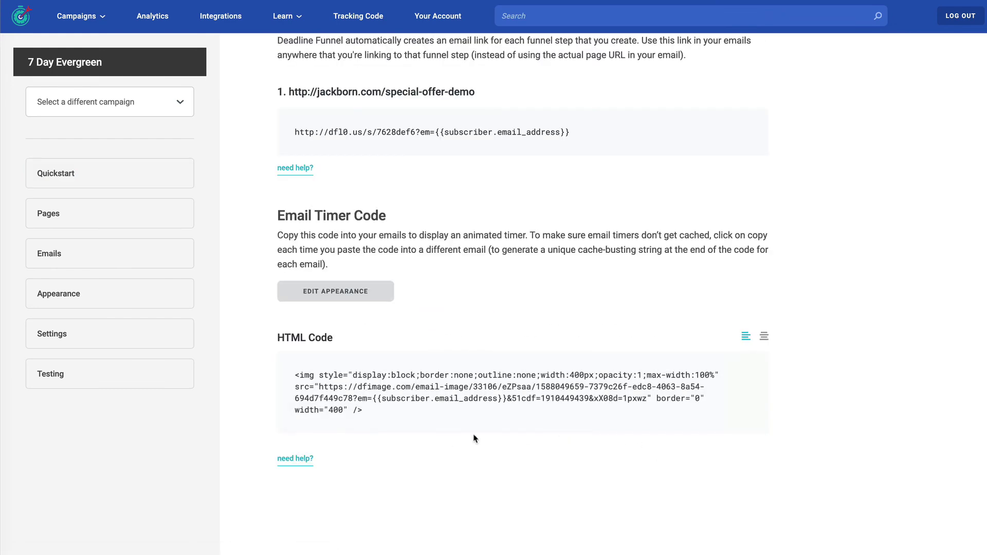
pyautogui.click(399, 394)
pyautogui.scroll(2, 518, 350)
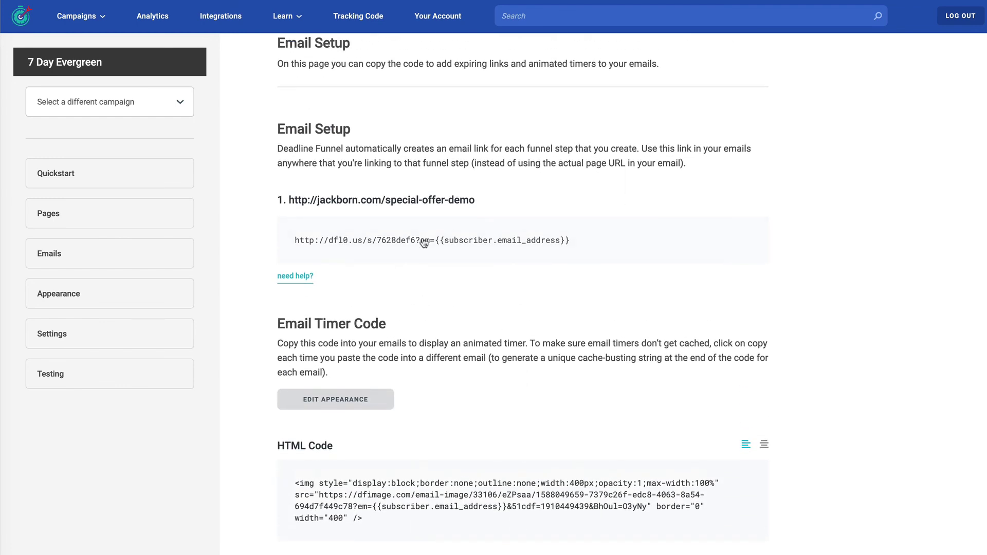